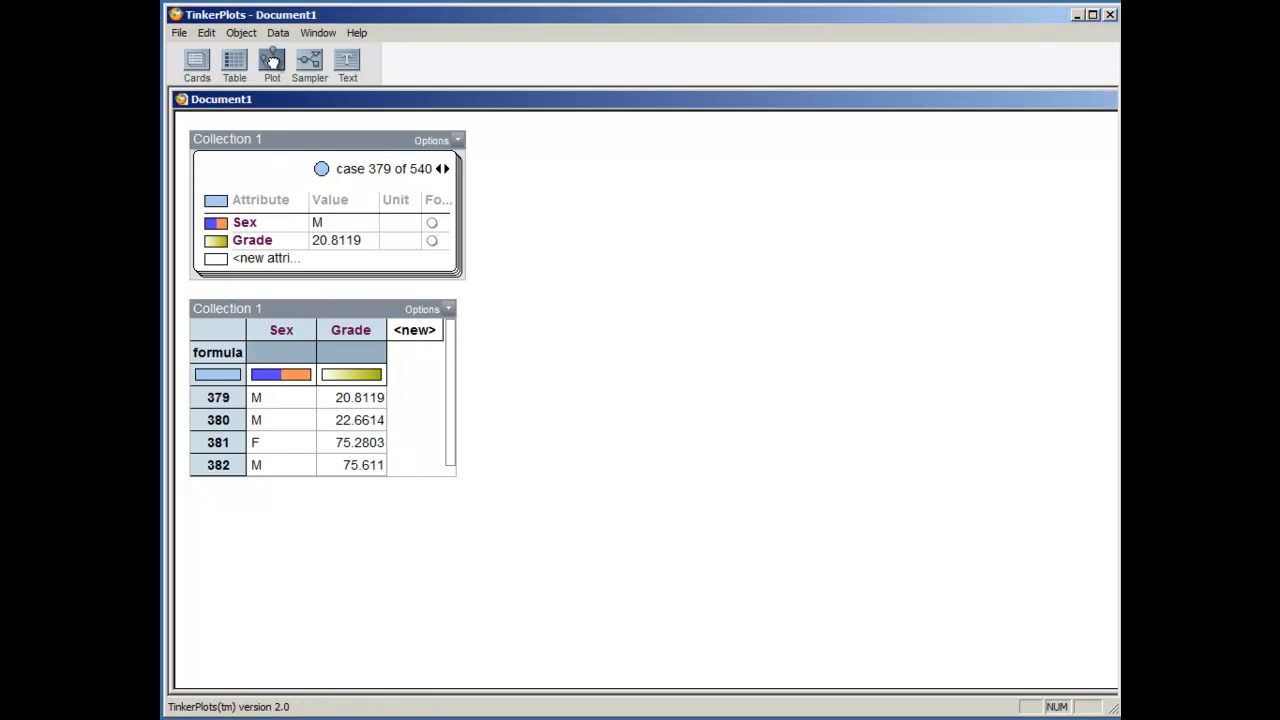
Add a new plot, make it wider and shorter, and bin its cases by Grade.
left_click_drag(272, 62, 481, 132)
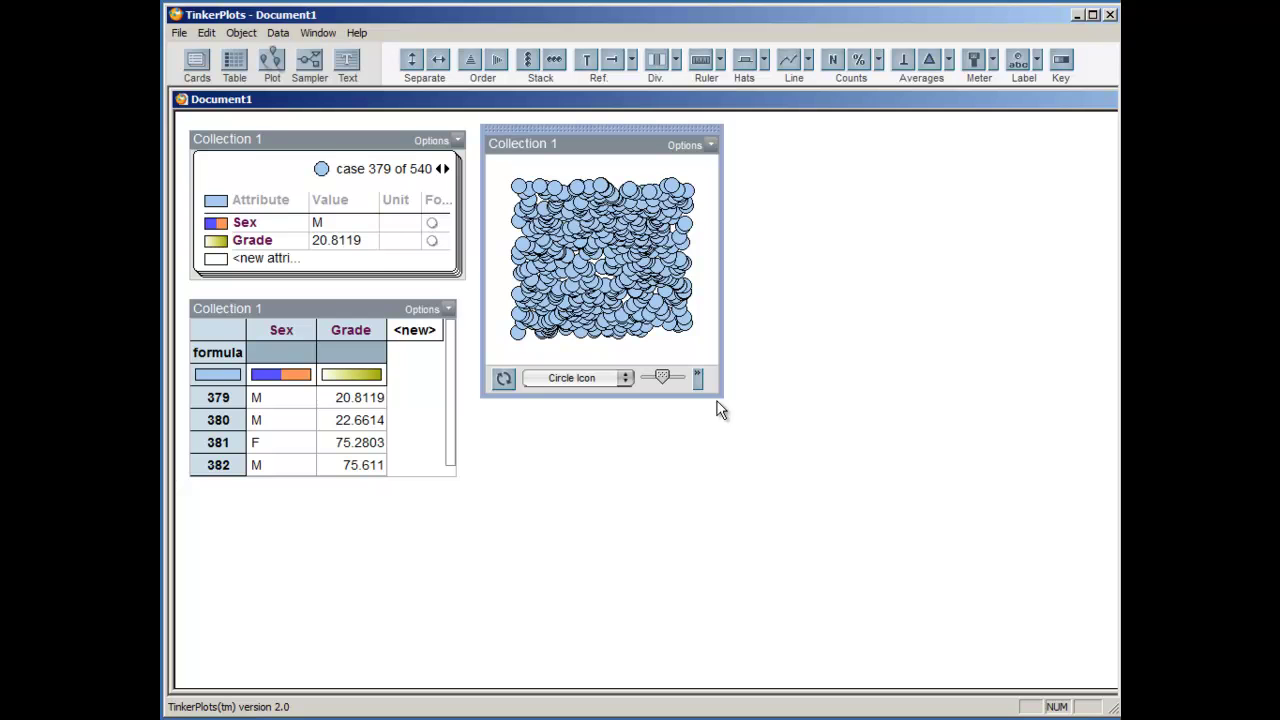
left_click_drag(722, 397, 933, 325)
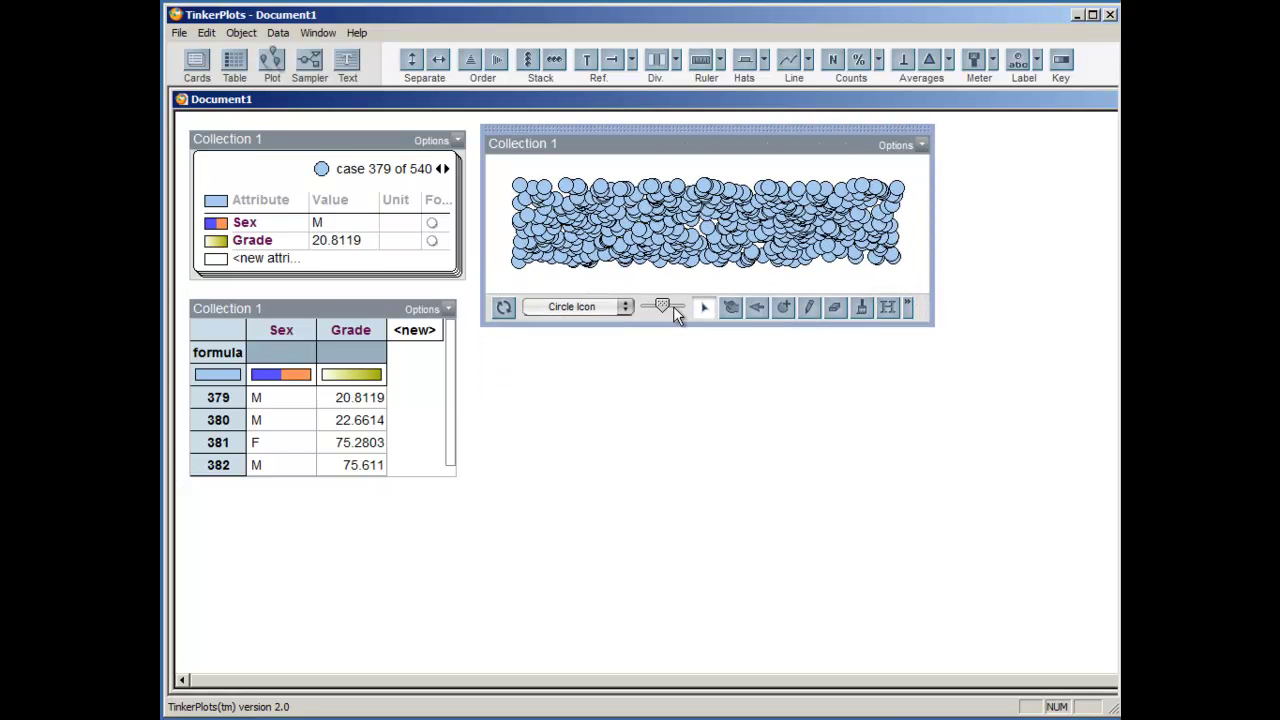
left_click(286, 240)
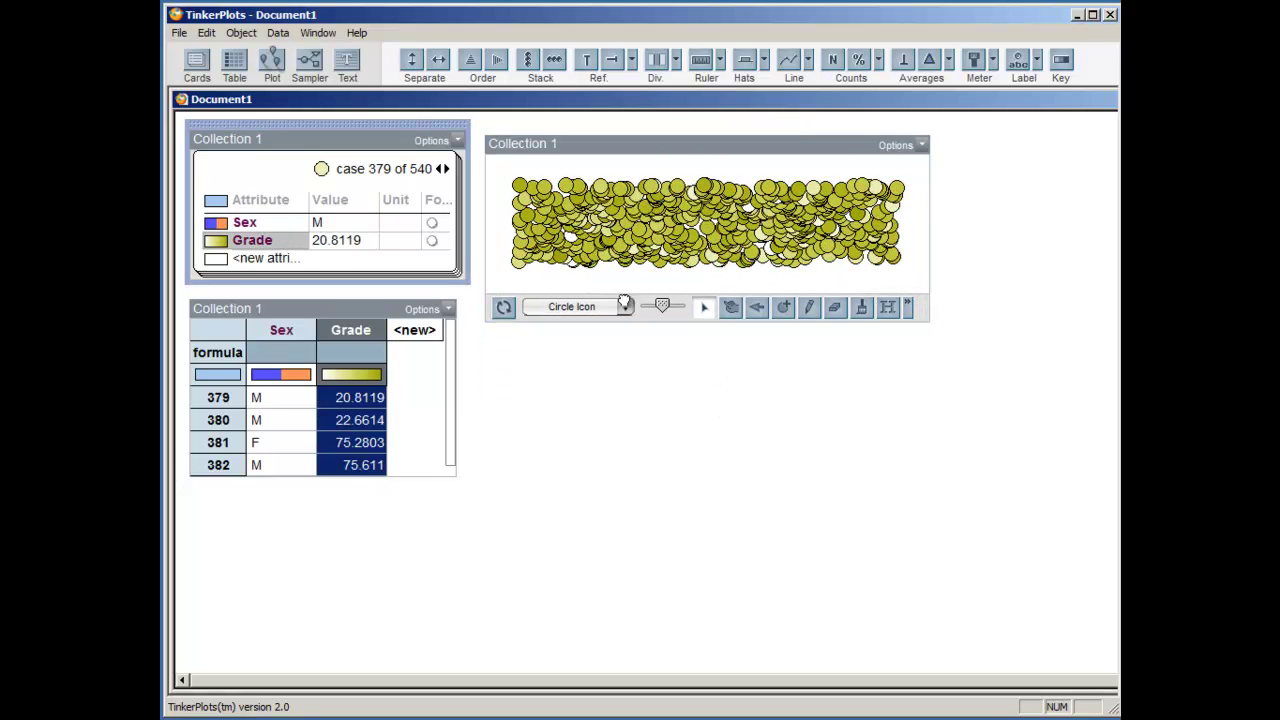
left_click_drag(640, 263, 640, 284)
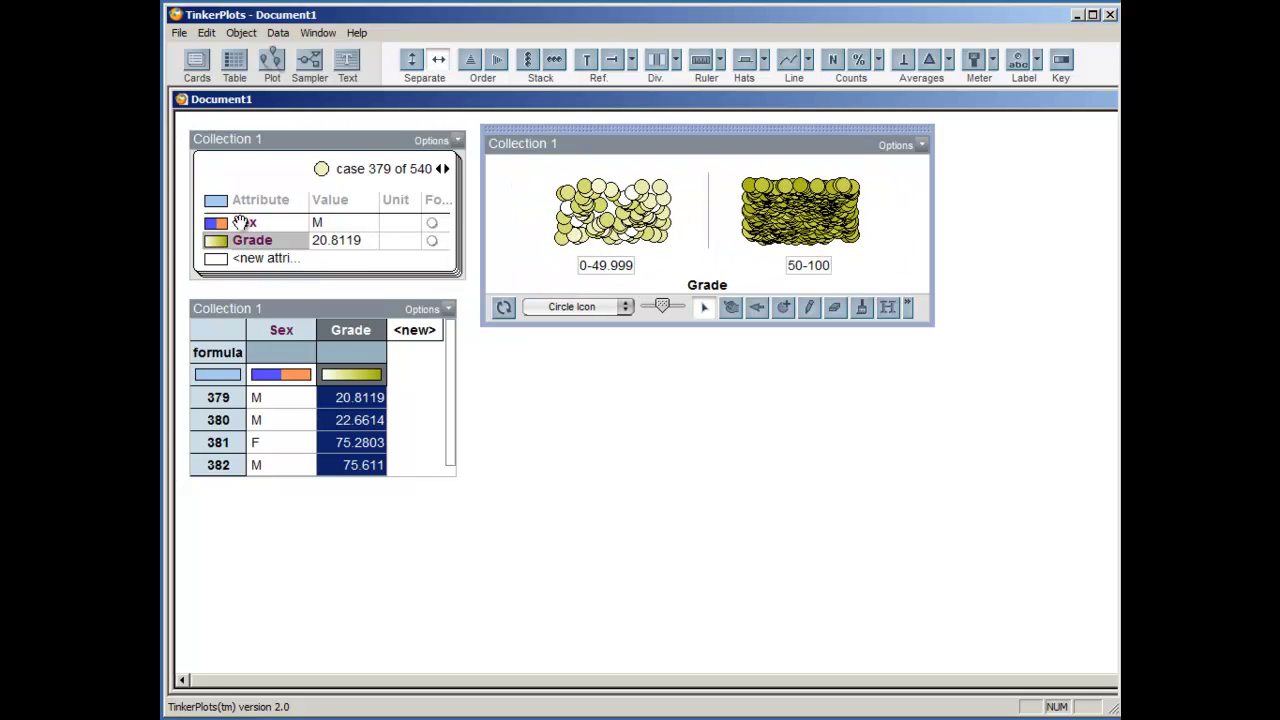
Split the plot into M and F rows by Sex, with Grade on a continuous 0–100 axis and small stacked points.
left_click(240, 222)
left_click_drag(240, 222, 498, 222)
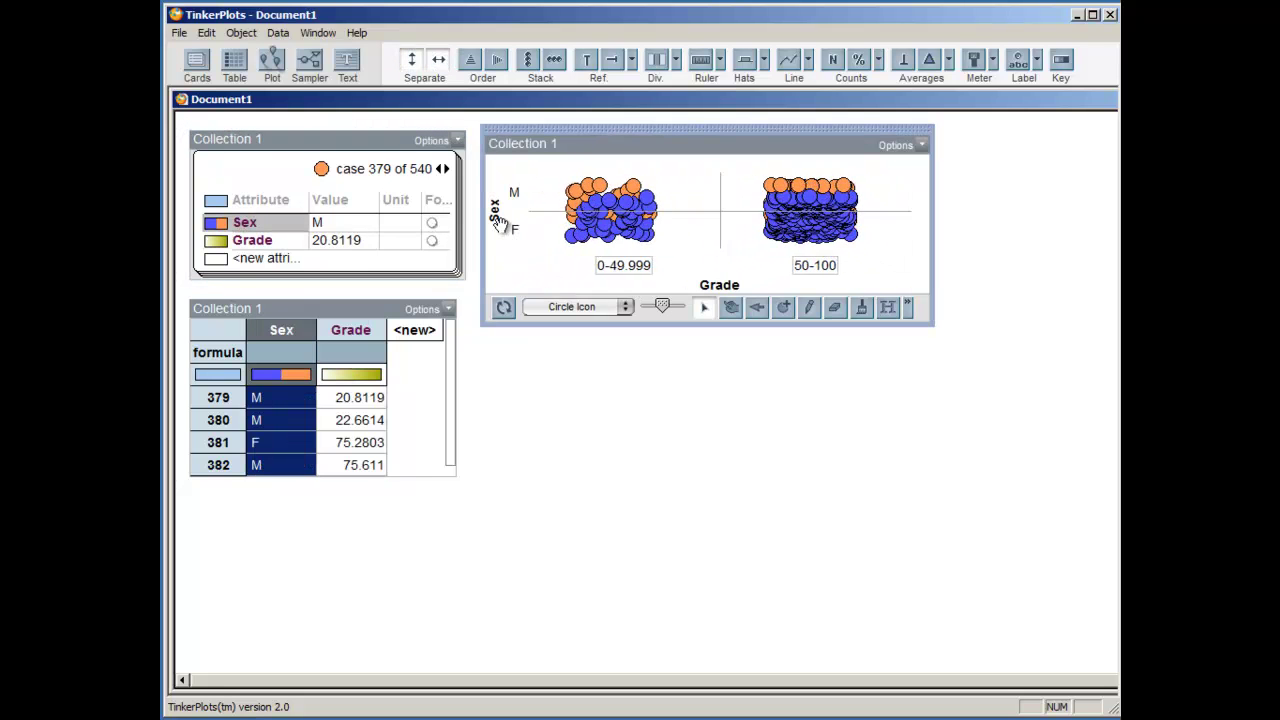
left_click_drag(634, 235, 836, 248)
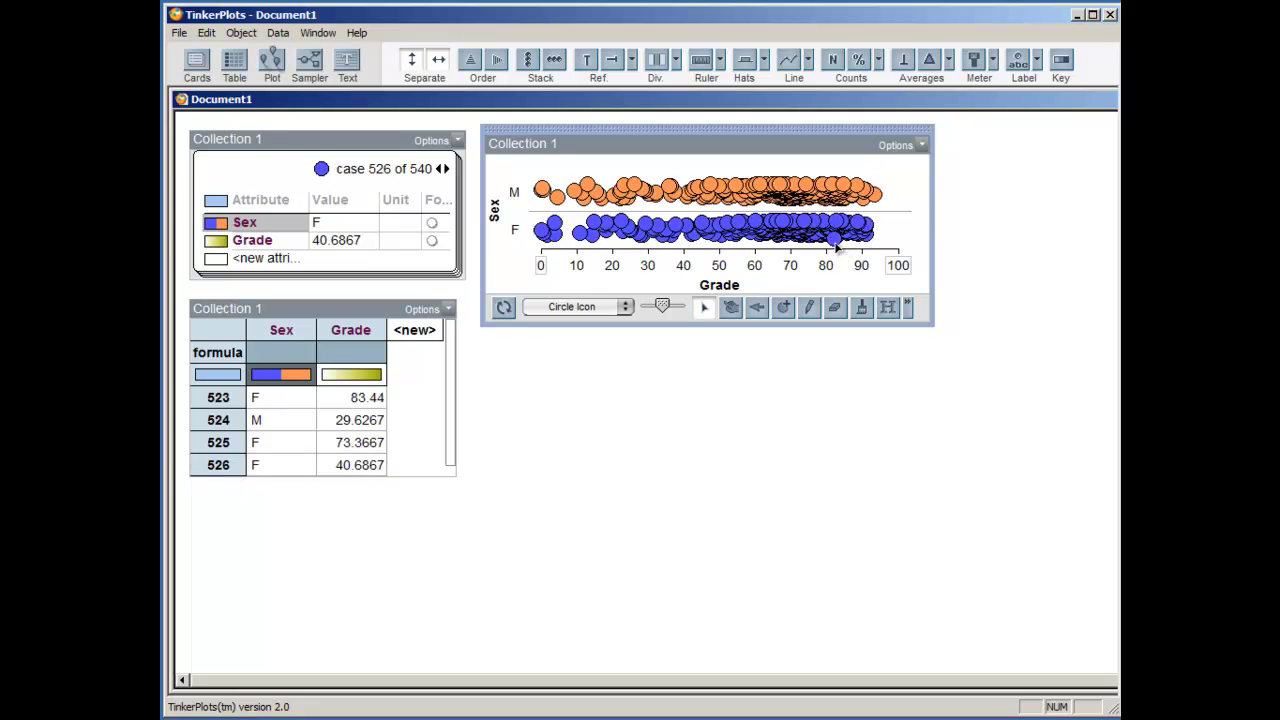
left_click_drag(664, 309, 660, 350)
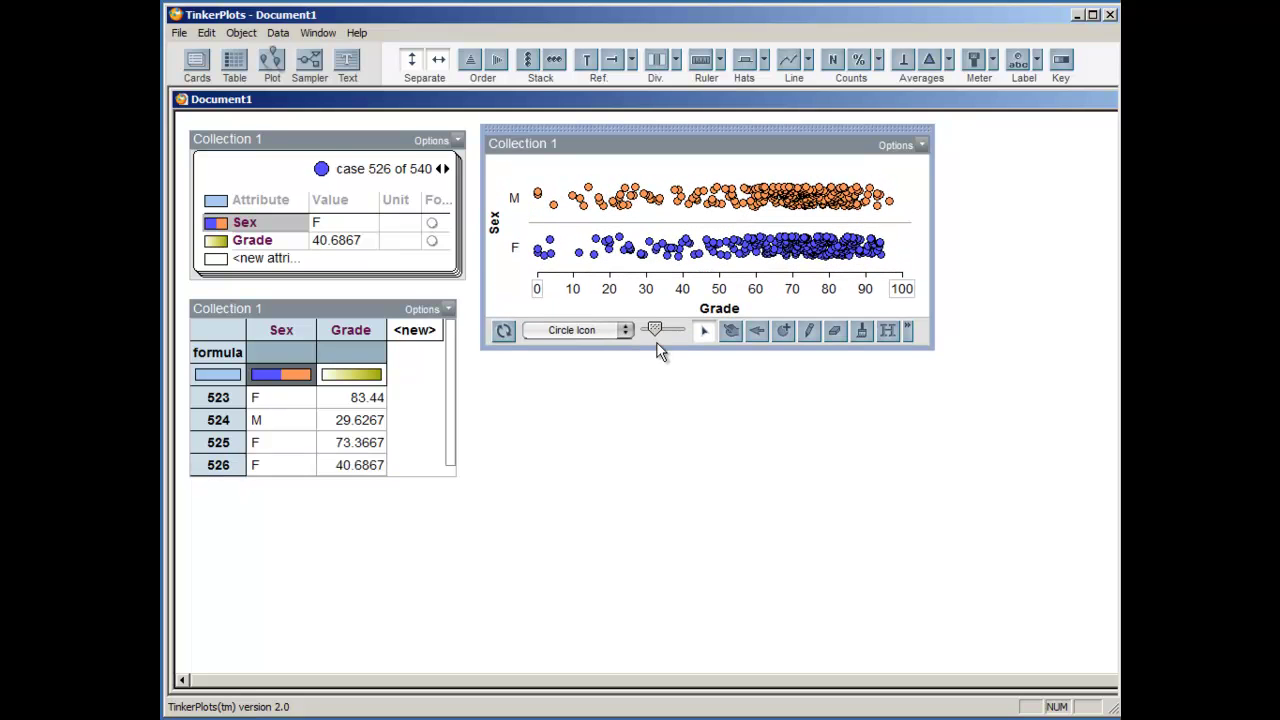
left_click(527, 60)
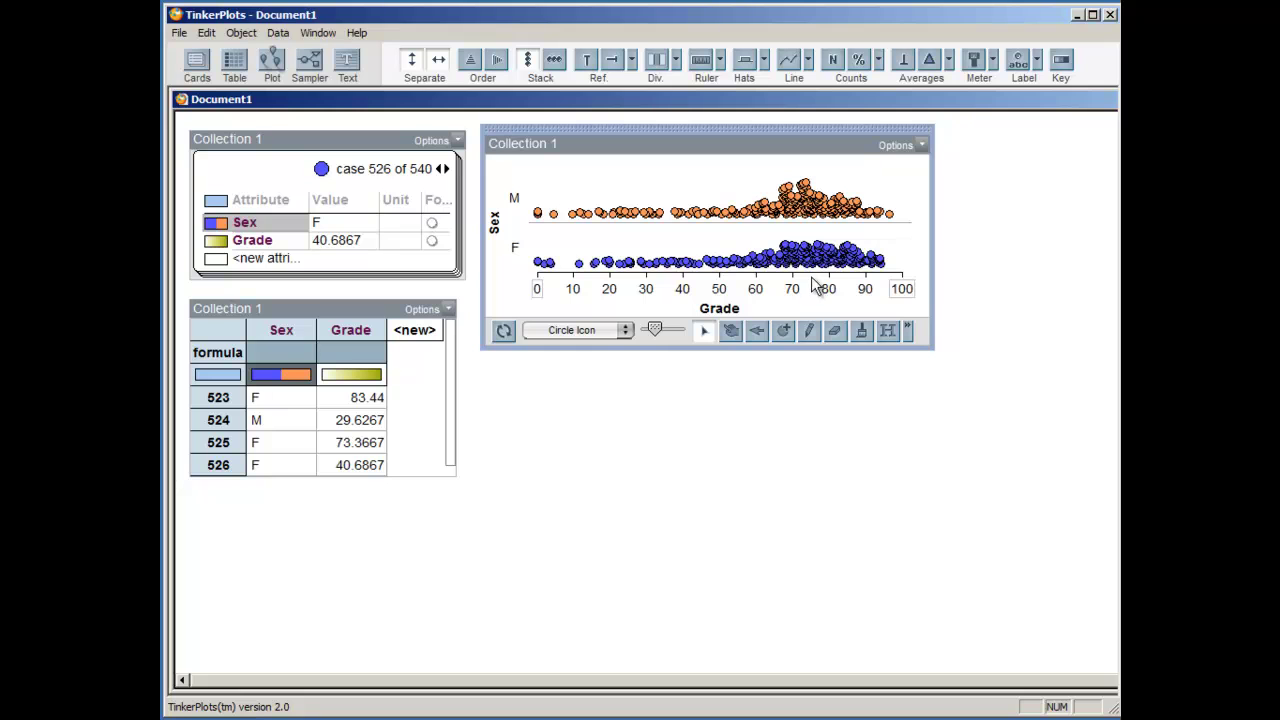
Show each Sex group's mean Grade and measure the gap between the means as 1.36423.
left_click(929, 59)
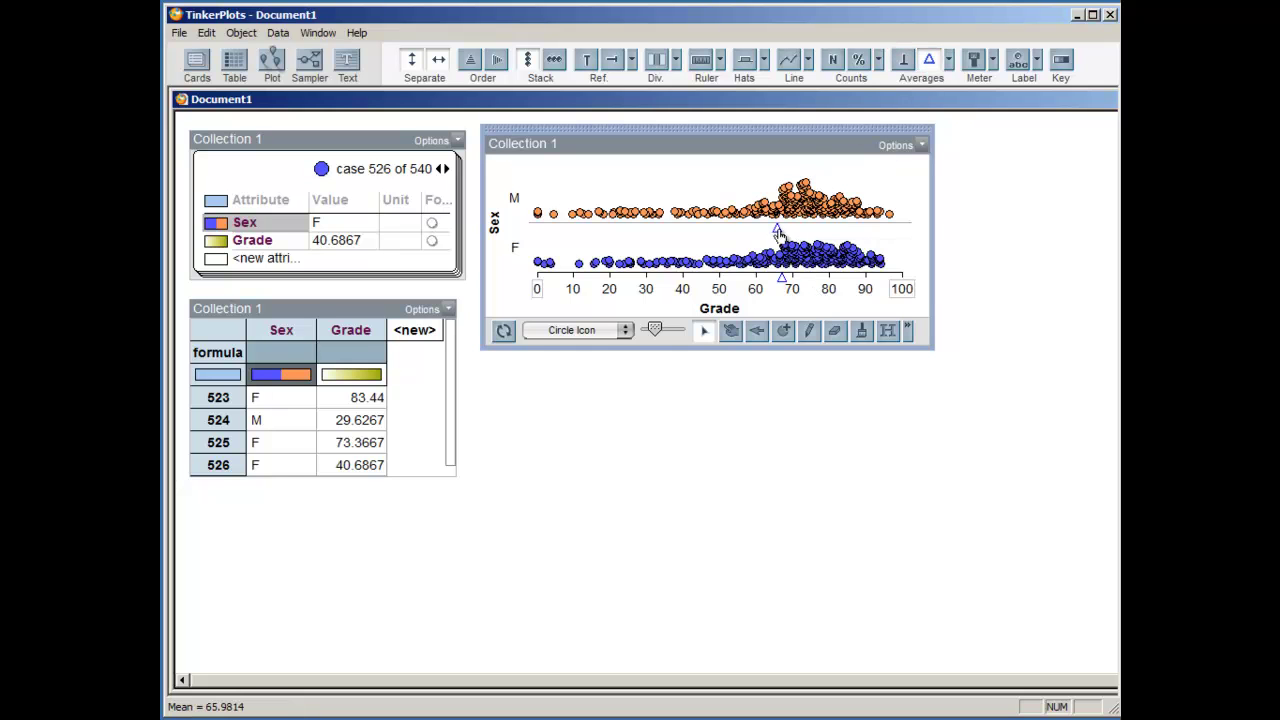
mouse_move(782, 282)
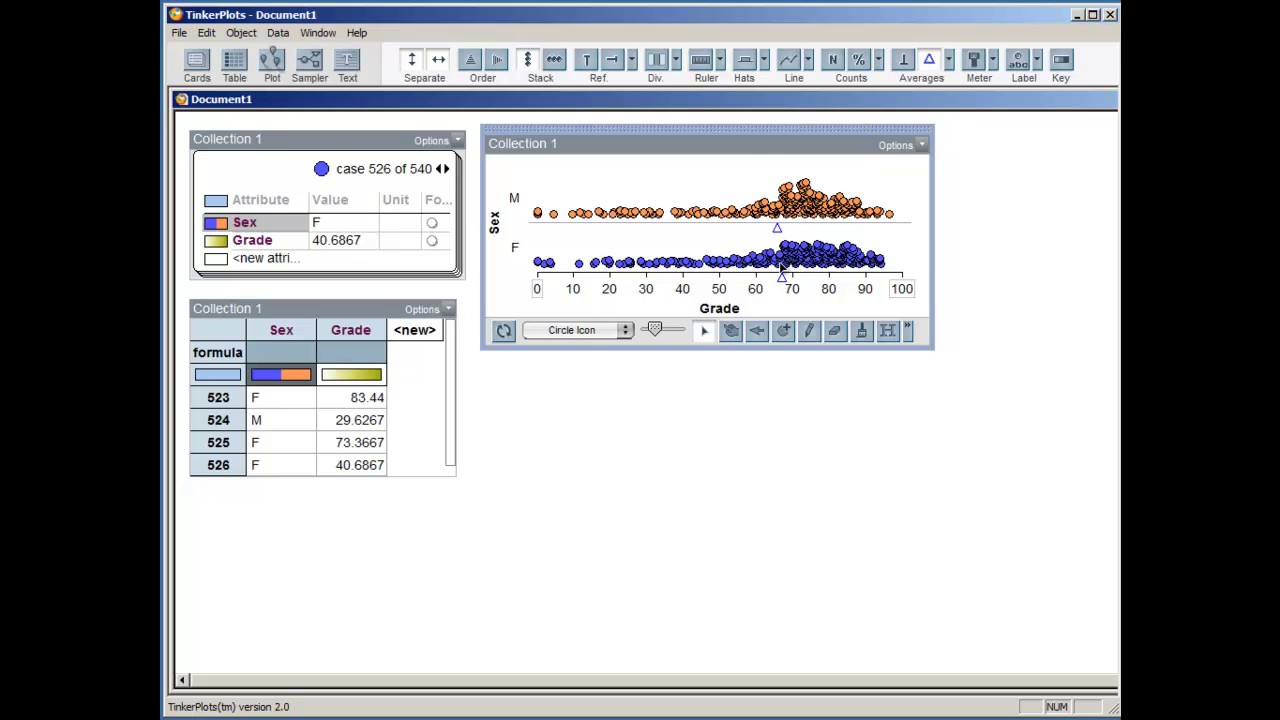
left_click(703, 62)
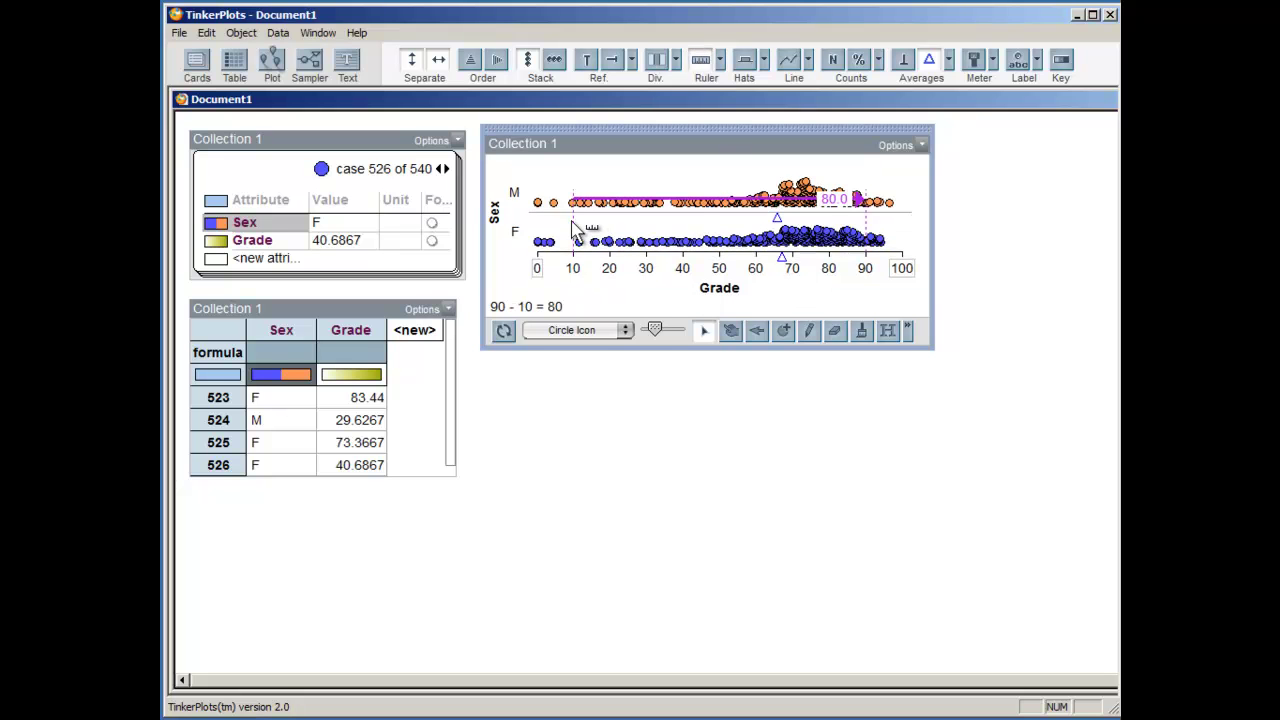
left_click_drag(576, 228, 779, 228)
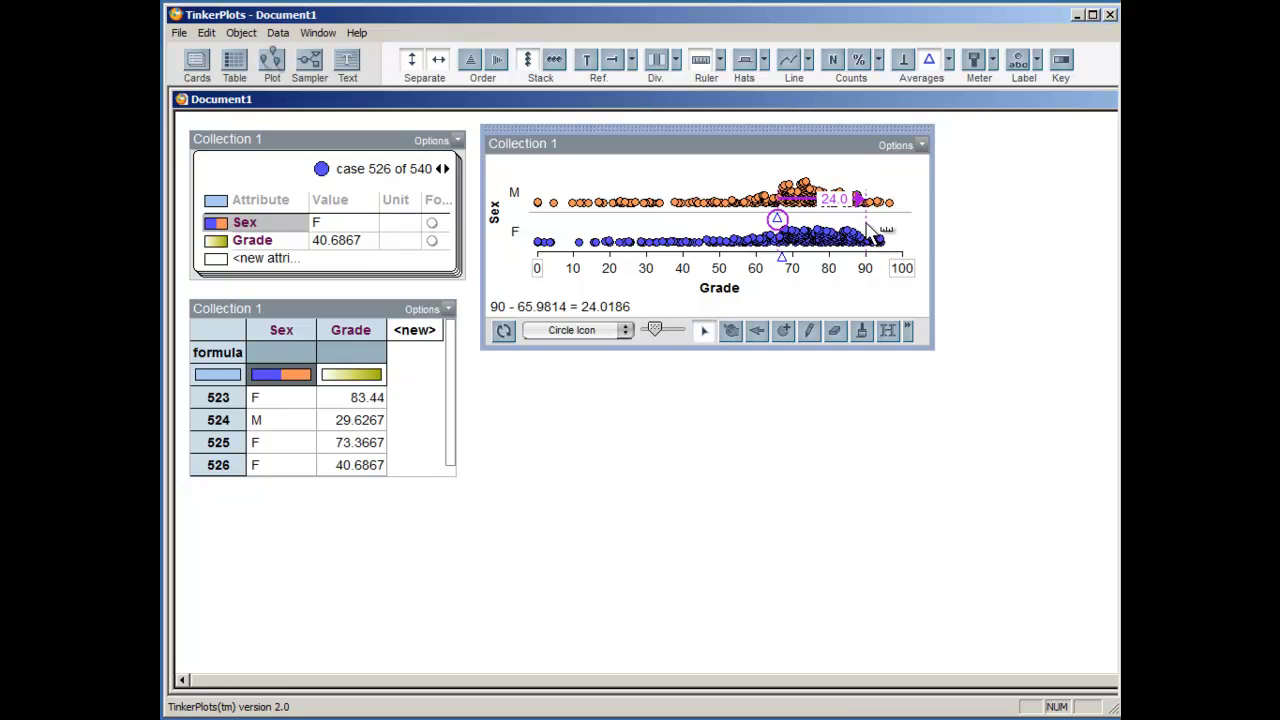
left_click_drag(866, 228, 787, 260)
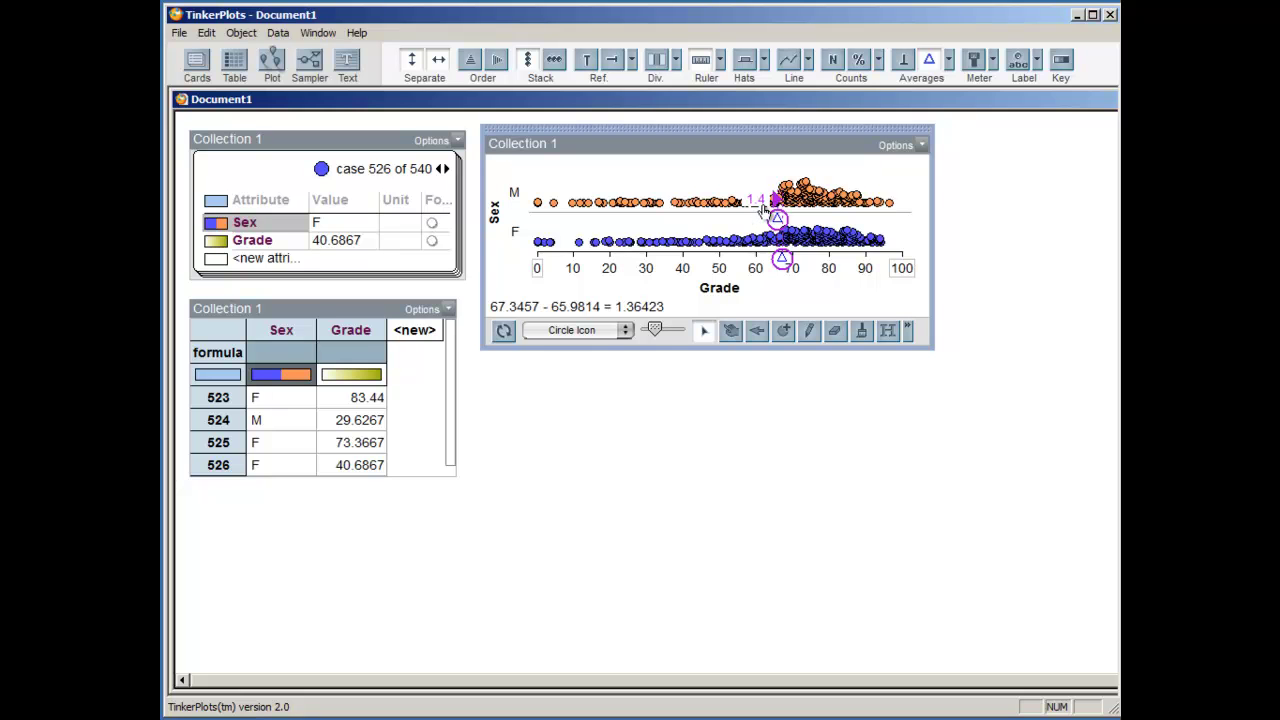
Add a Sex key, move it to the plot's upper left and shrink its box.
left_click(1061, 63)
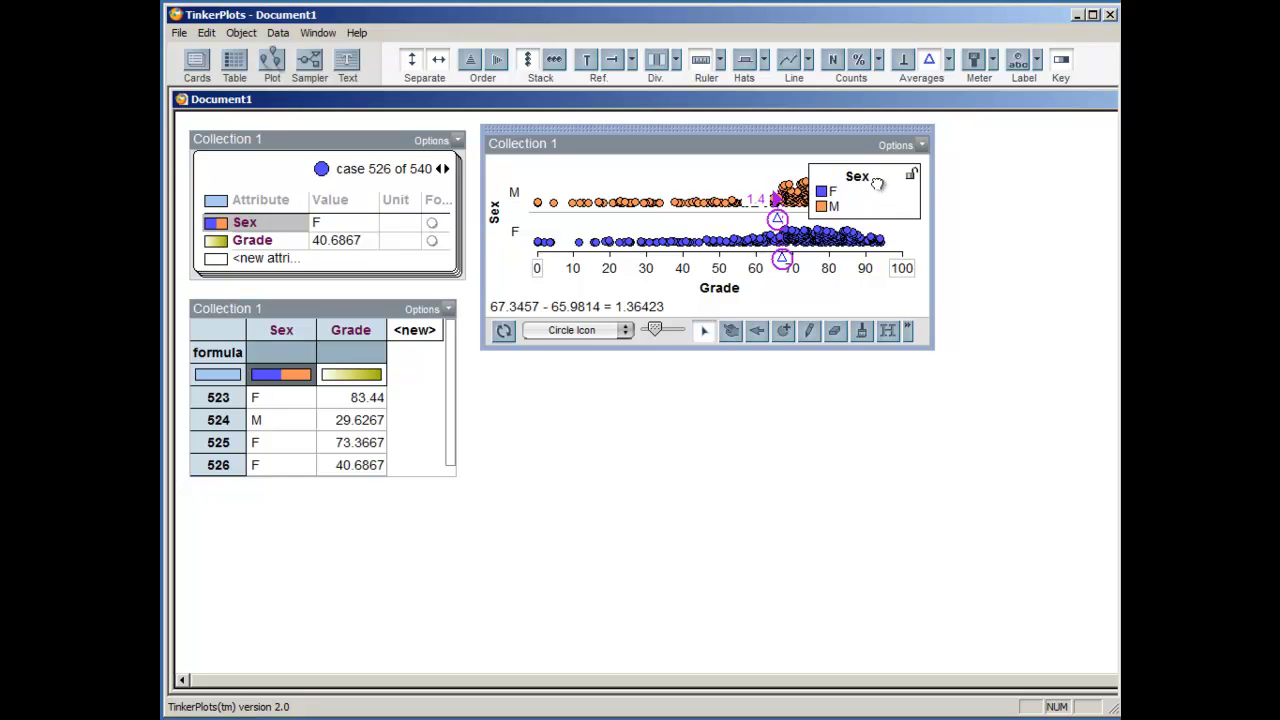
left_click_drag(880, 193, 601, 184)
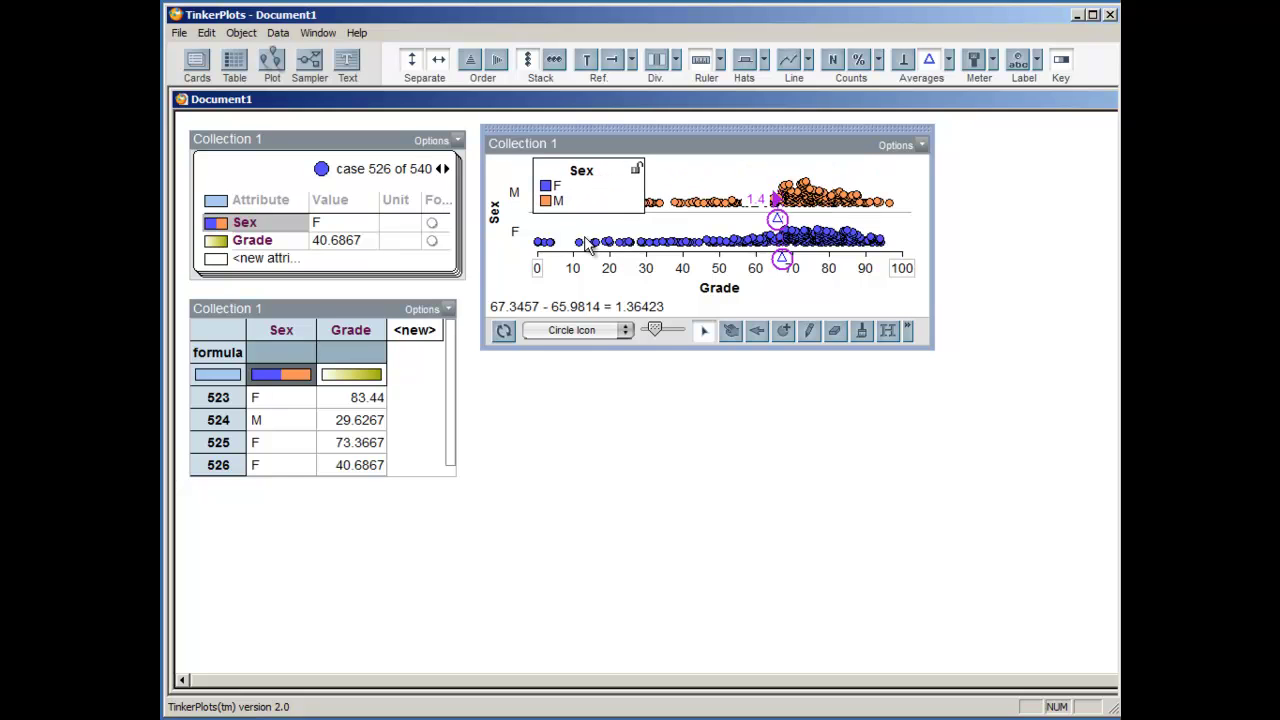
left_click_drag(534, 211, 634, 180)
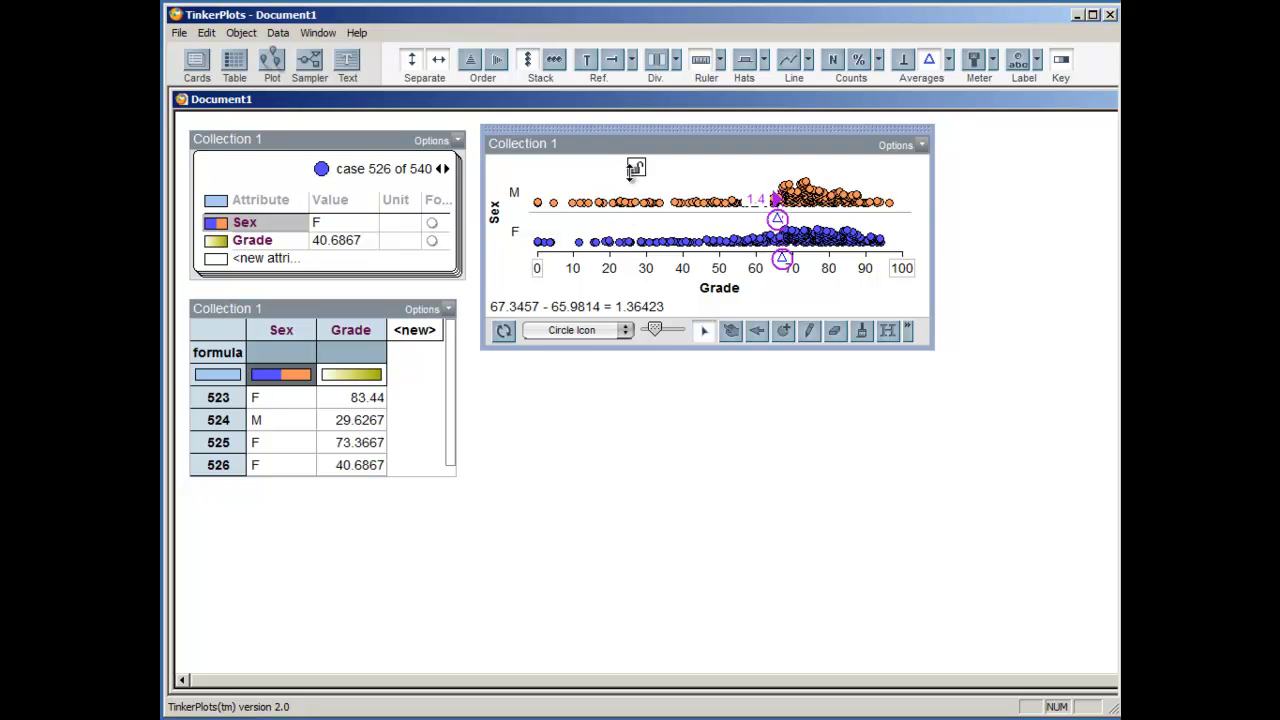
left_click(580, 366)
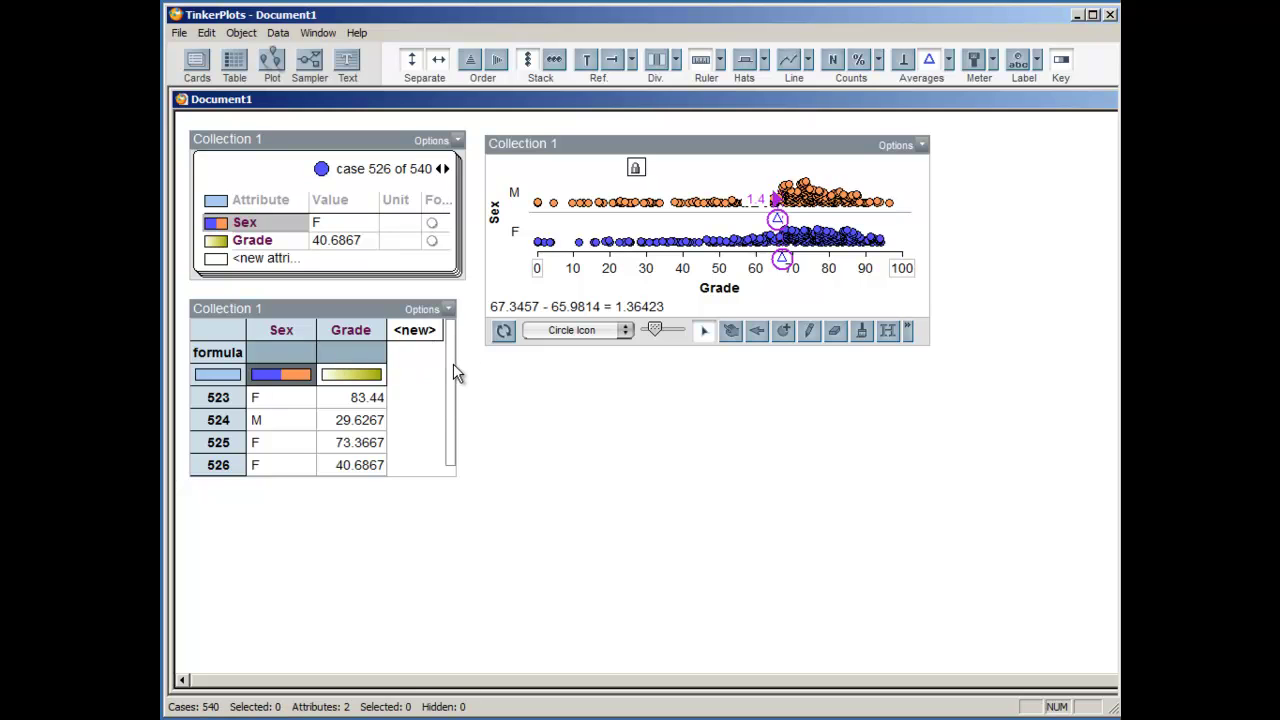
Add a Rank attribute with the formula uniqueRank(random()) to the widened table.
left_click_drag(455, 364, 540, 364)
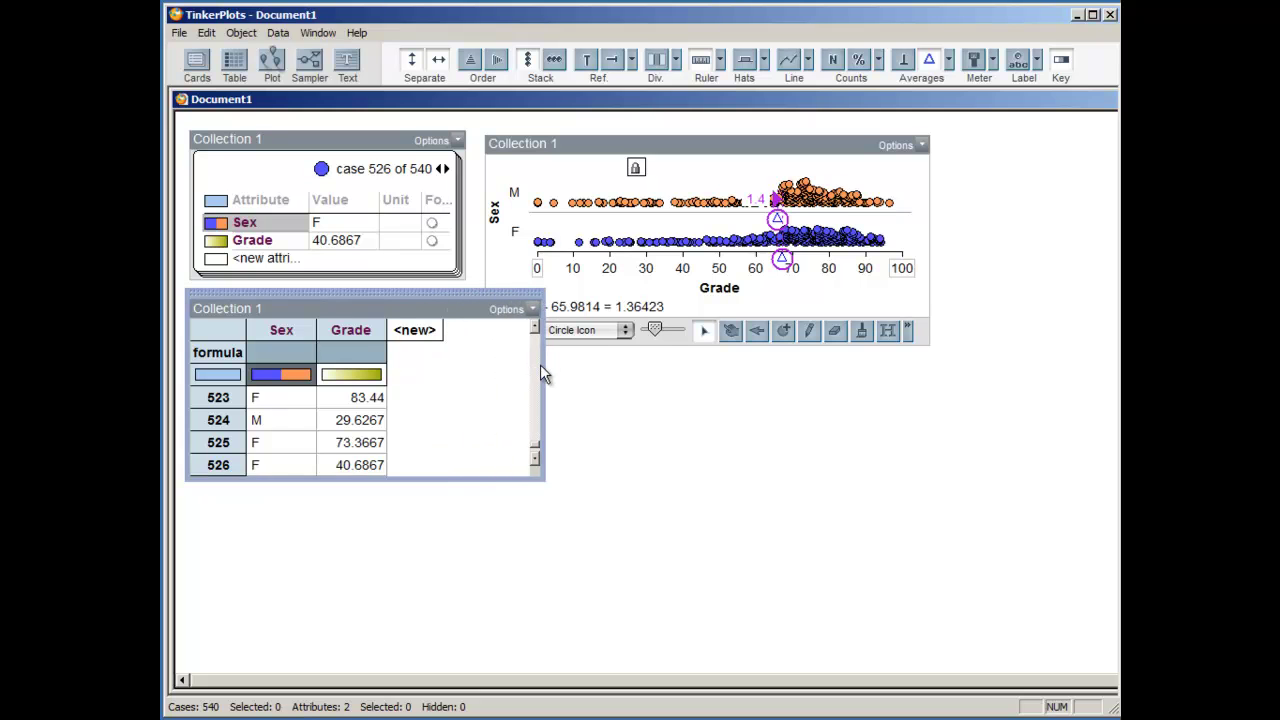
left_click(429, 328)
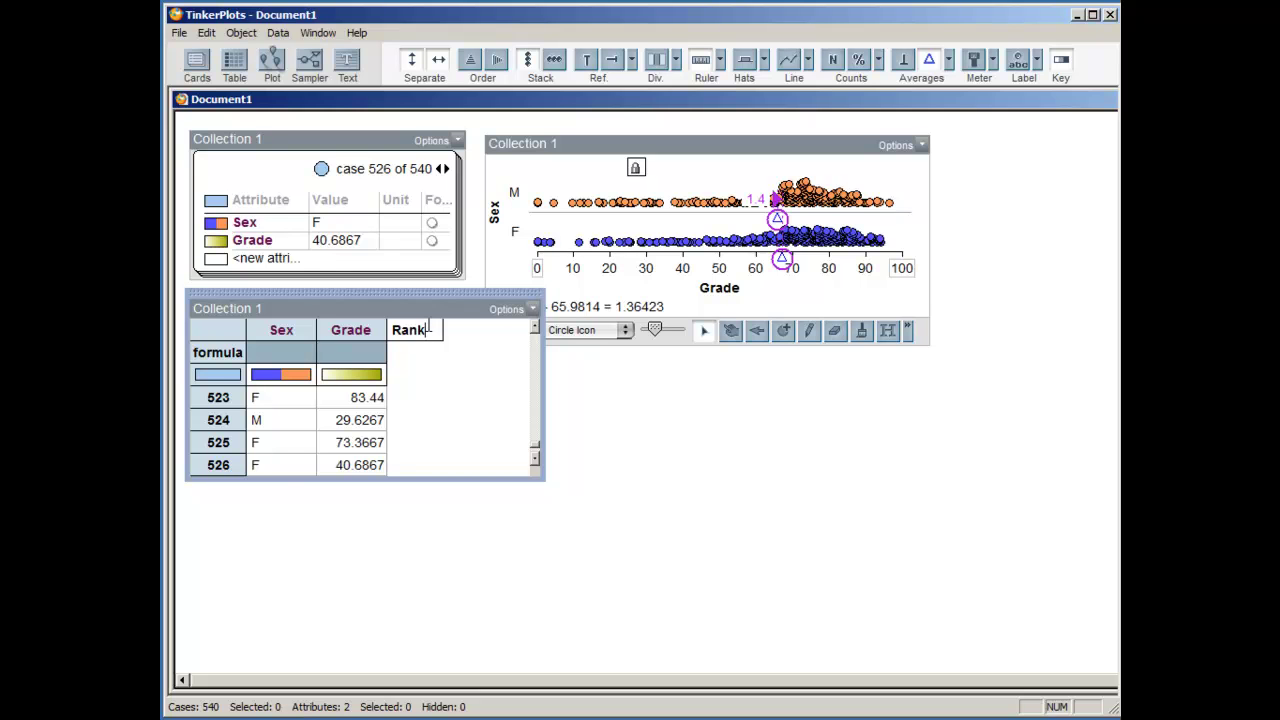
type("Rank")
key("Return")
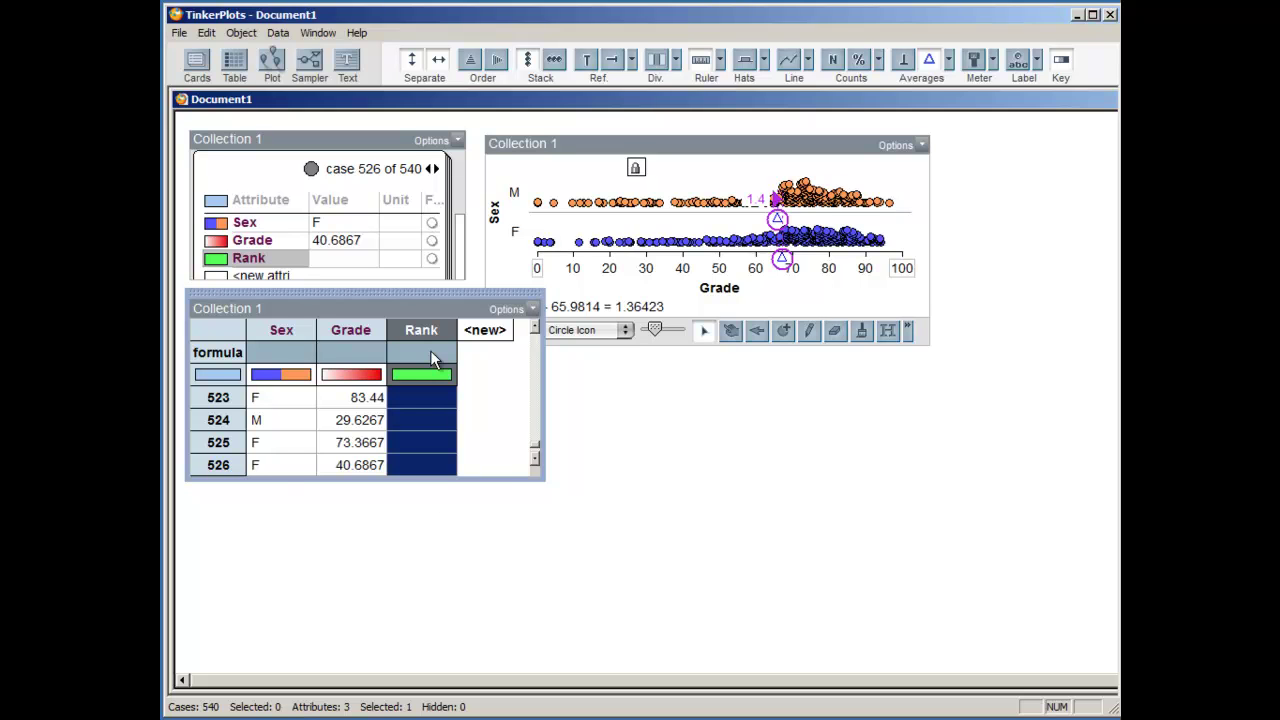
double_click(430, 352)
type("Uni")
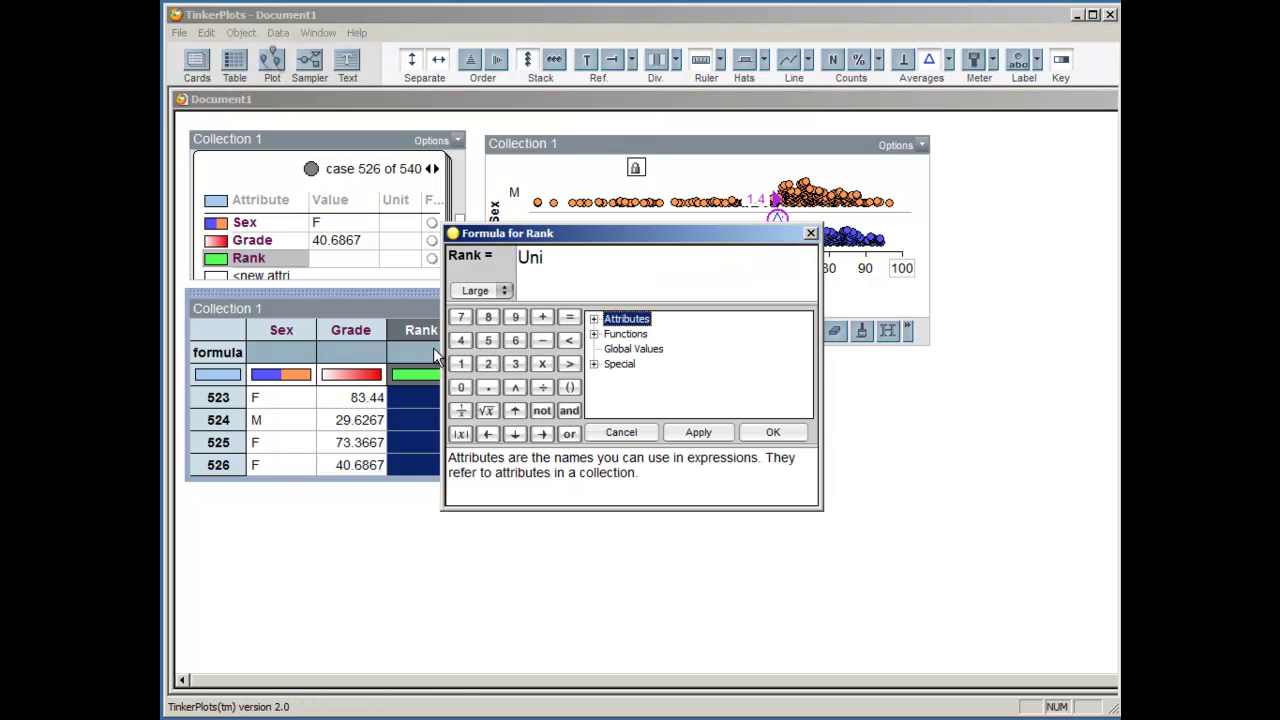
type("queRank(")
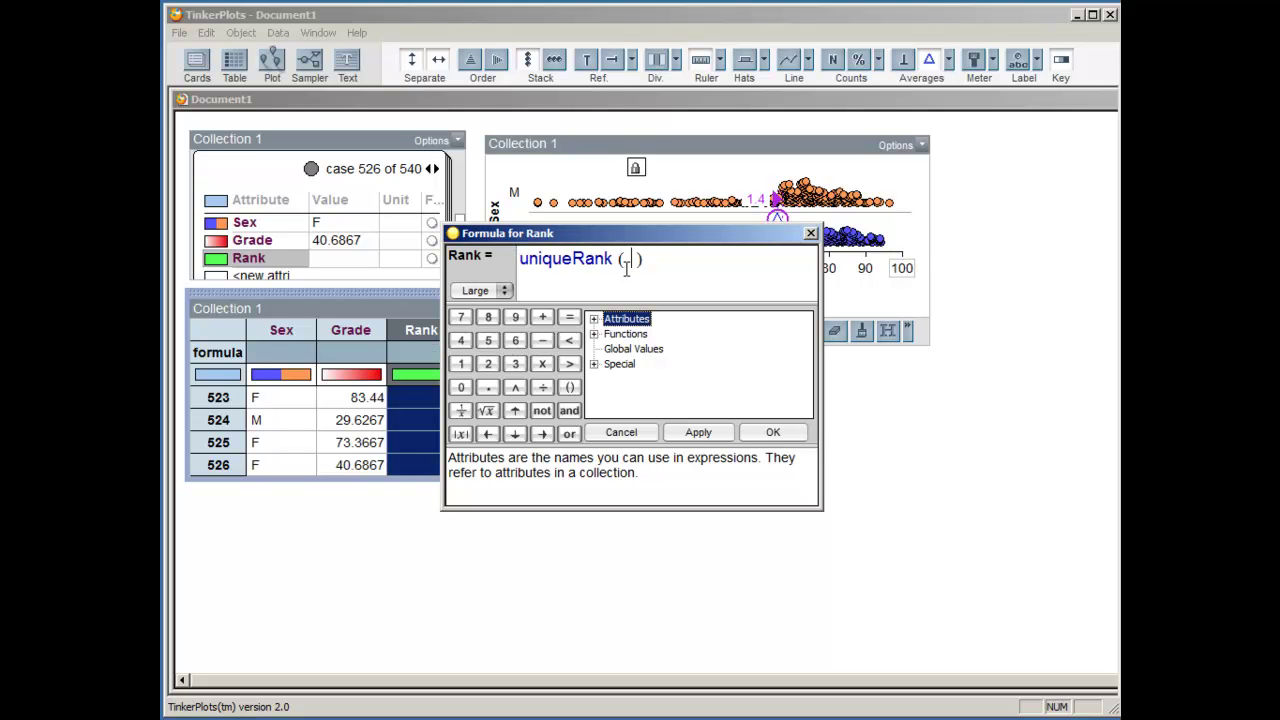
type("random(")
left_click(711, 262)
left_click(772, 431)
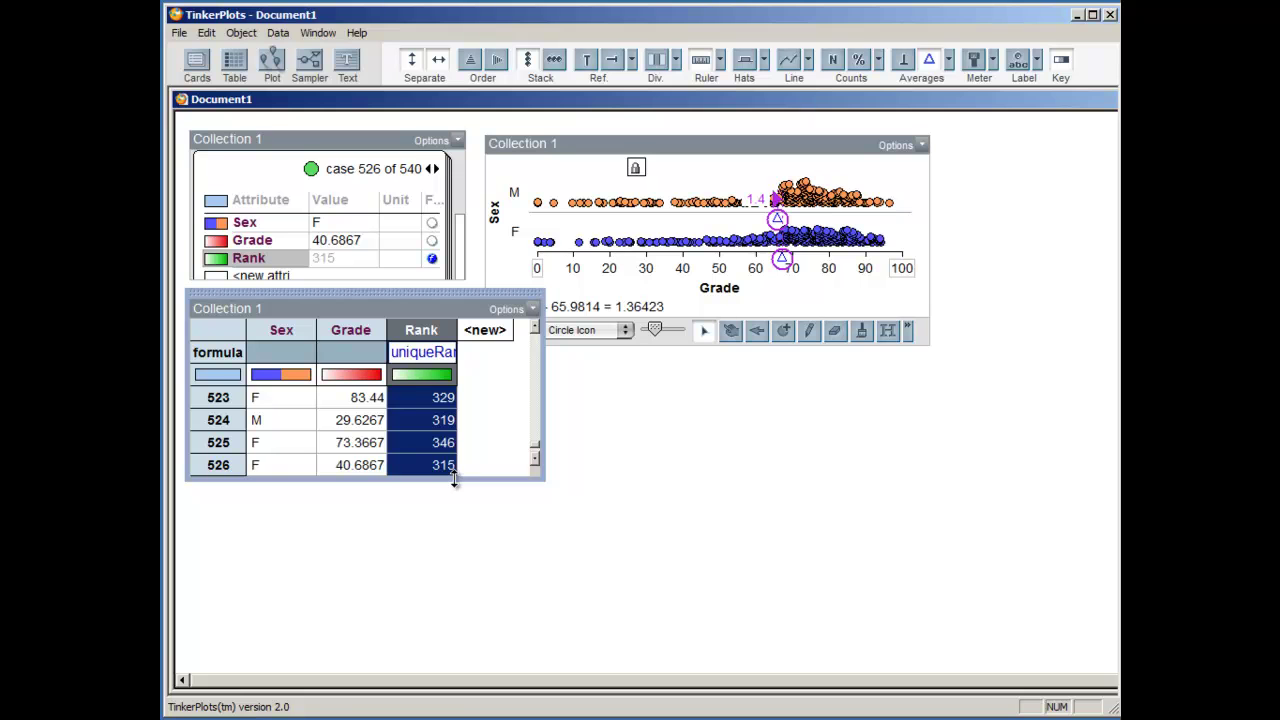
Enlarge the table to show more rows and begin another new attribute column.
left_click_drag(452, 481, 456, 614)
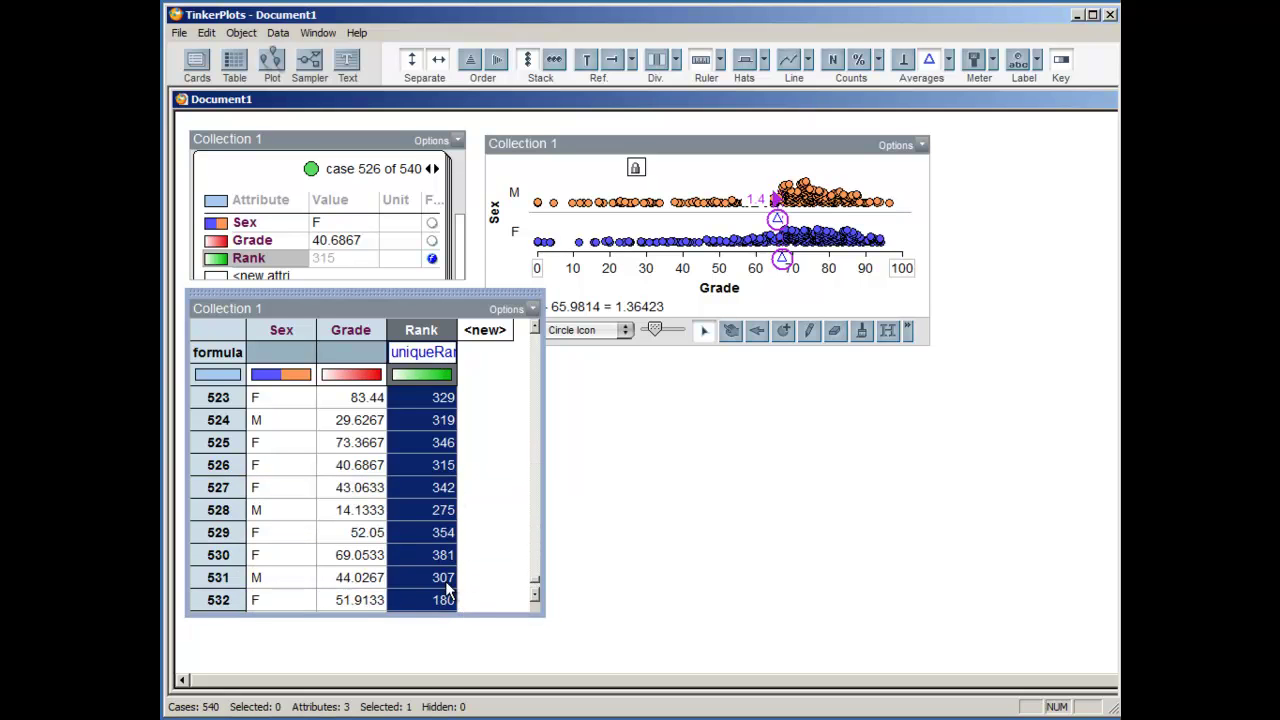
left_click(534, 576)
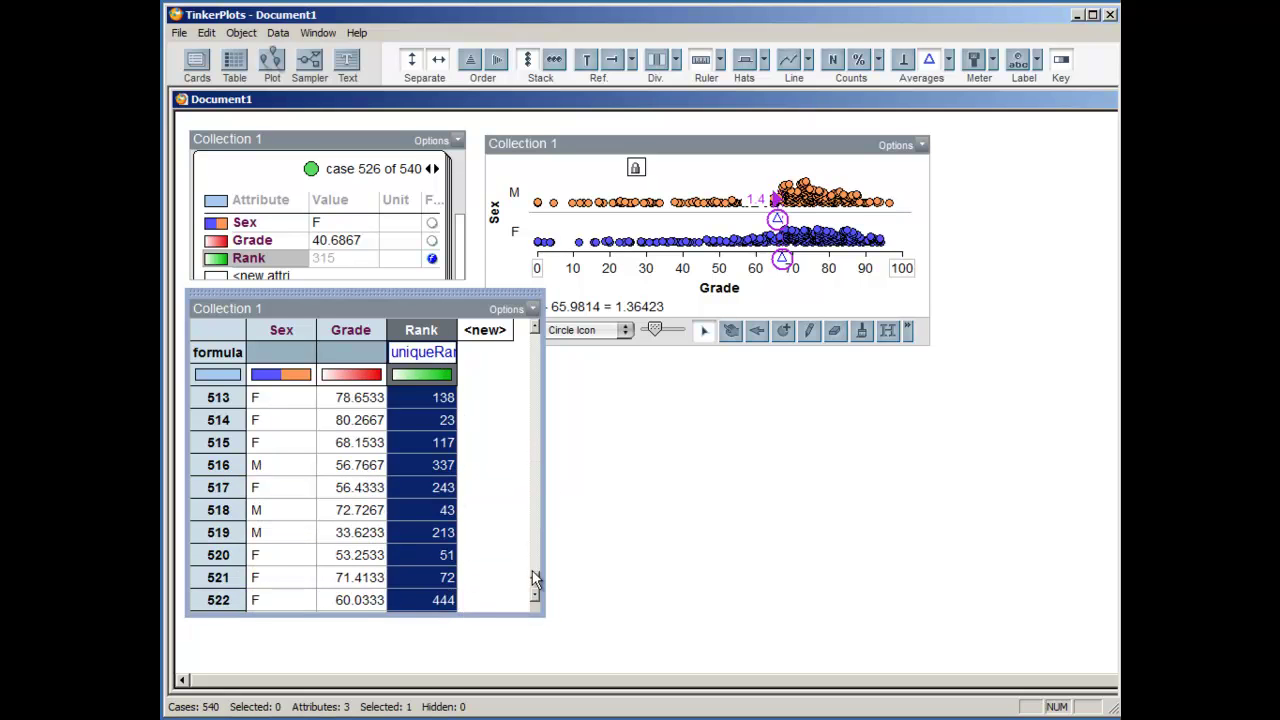
left_click_drag(533, 576, 532, 548)
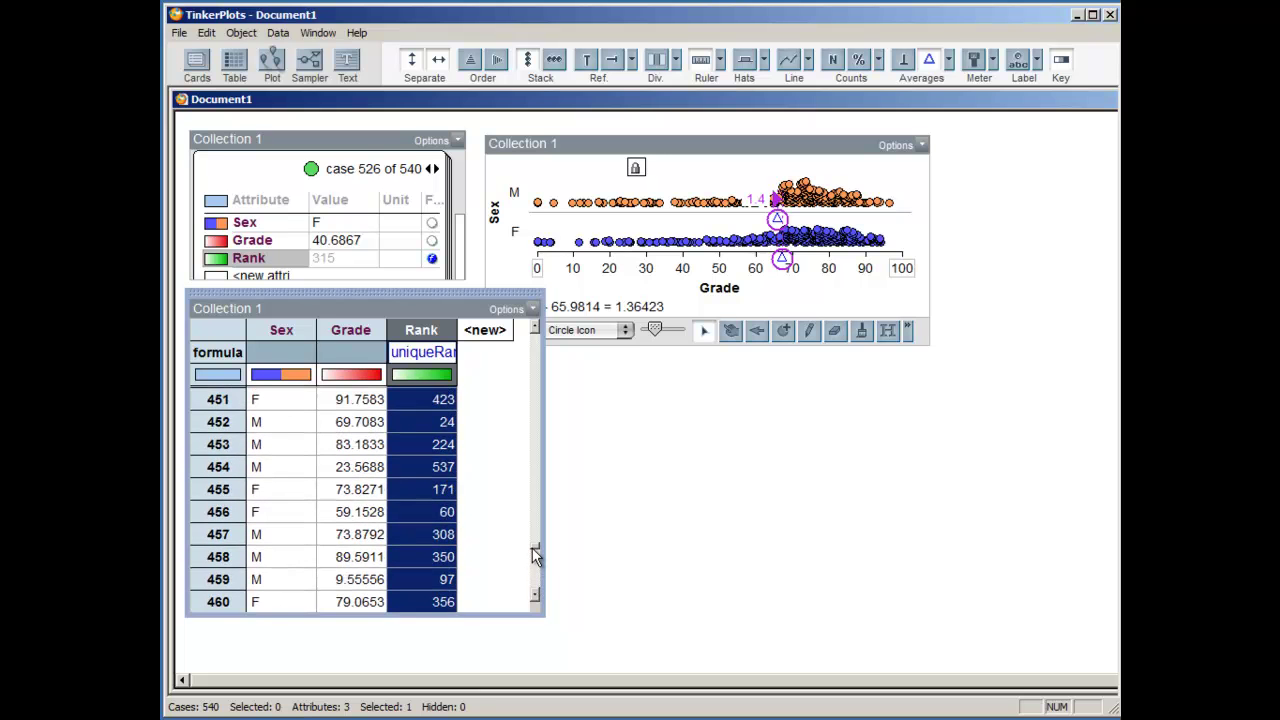
left_click(490, 332)
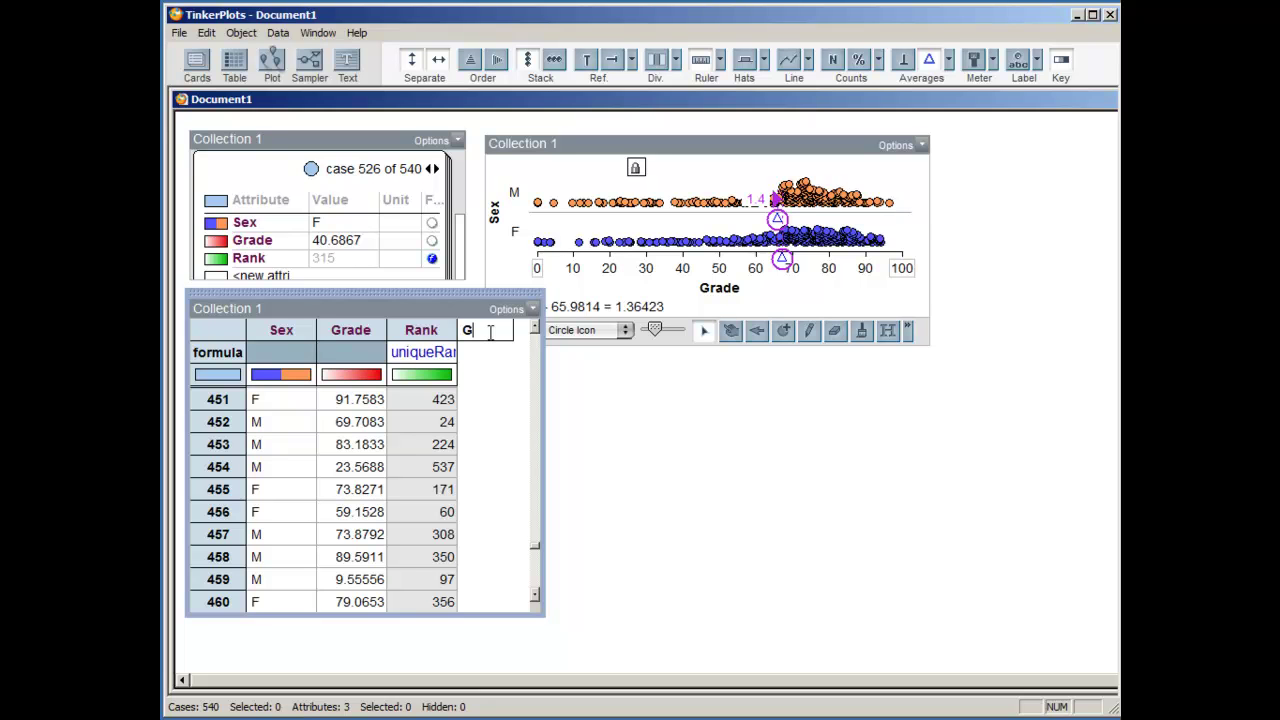
Name the new attribute column Group and open its formula editor.
type("Group")
key("Return")
left_click(445, 350)
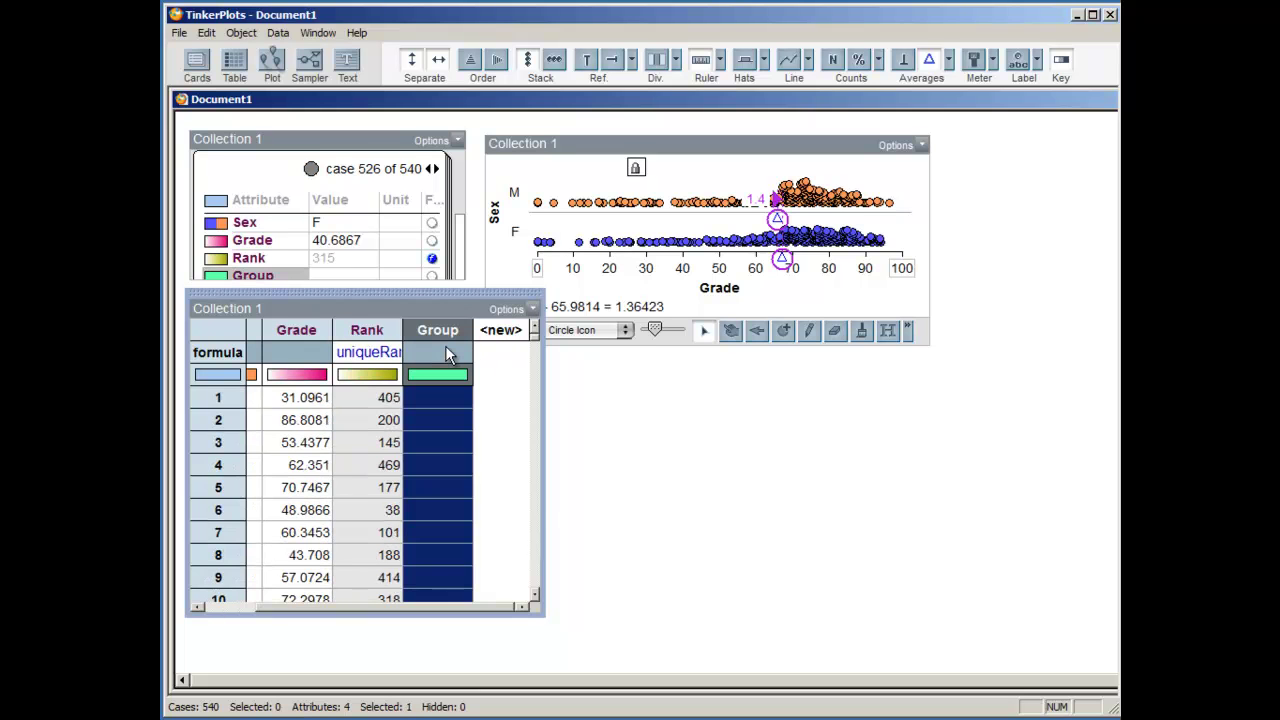
double_click(447, 351)
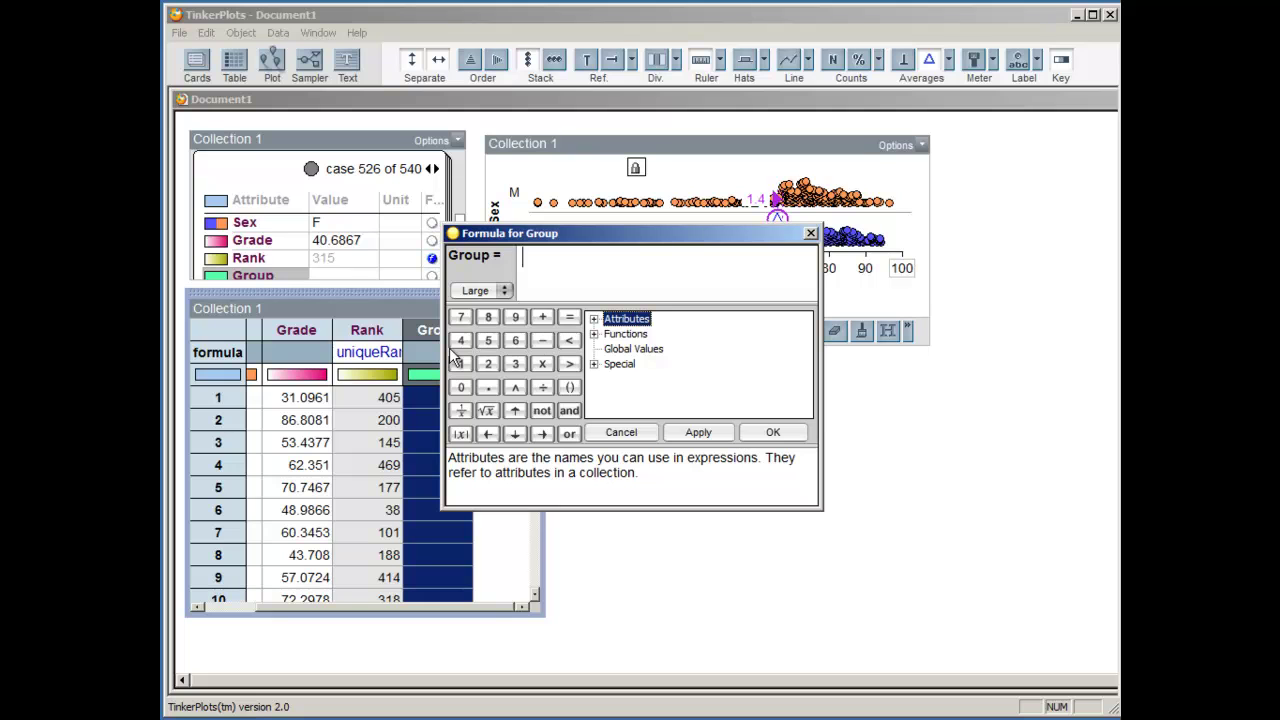
Give Group the formula if (Rank ≤ 270) "A" else "B", then rerandomize.
type("if (Rank")
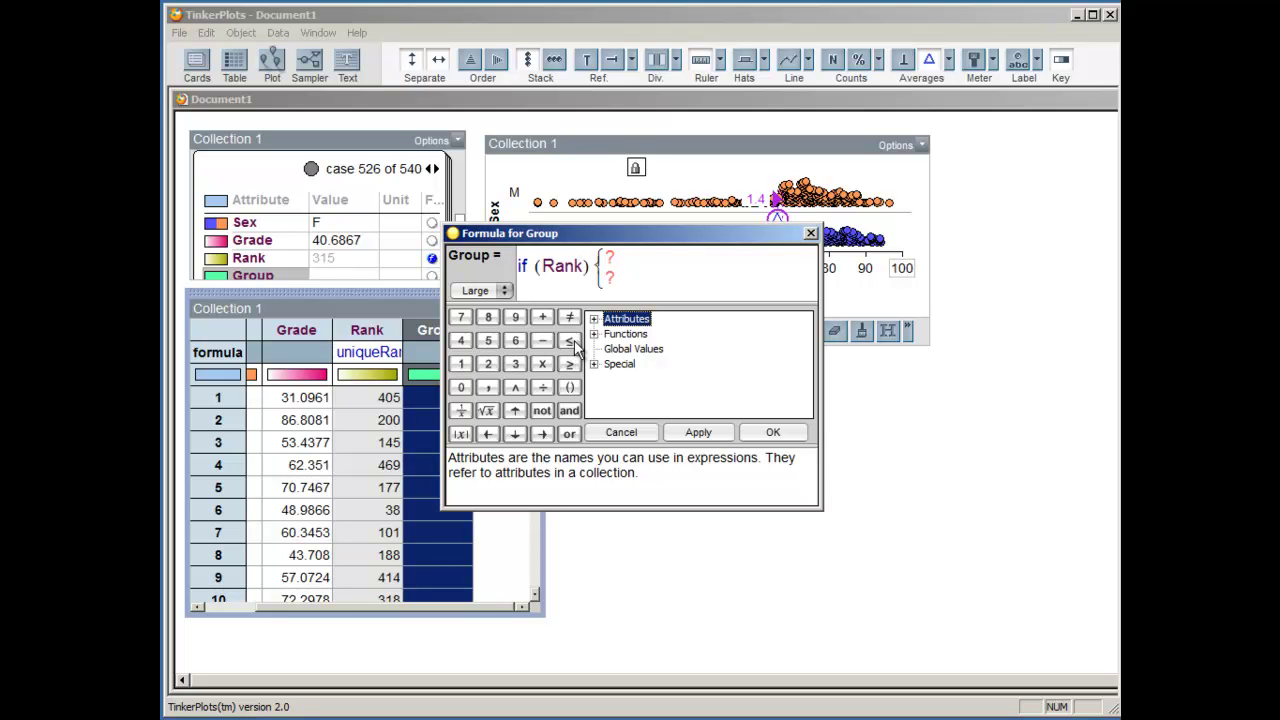
left_click(571, 340, "alt")
type("270")
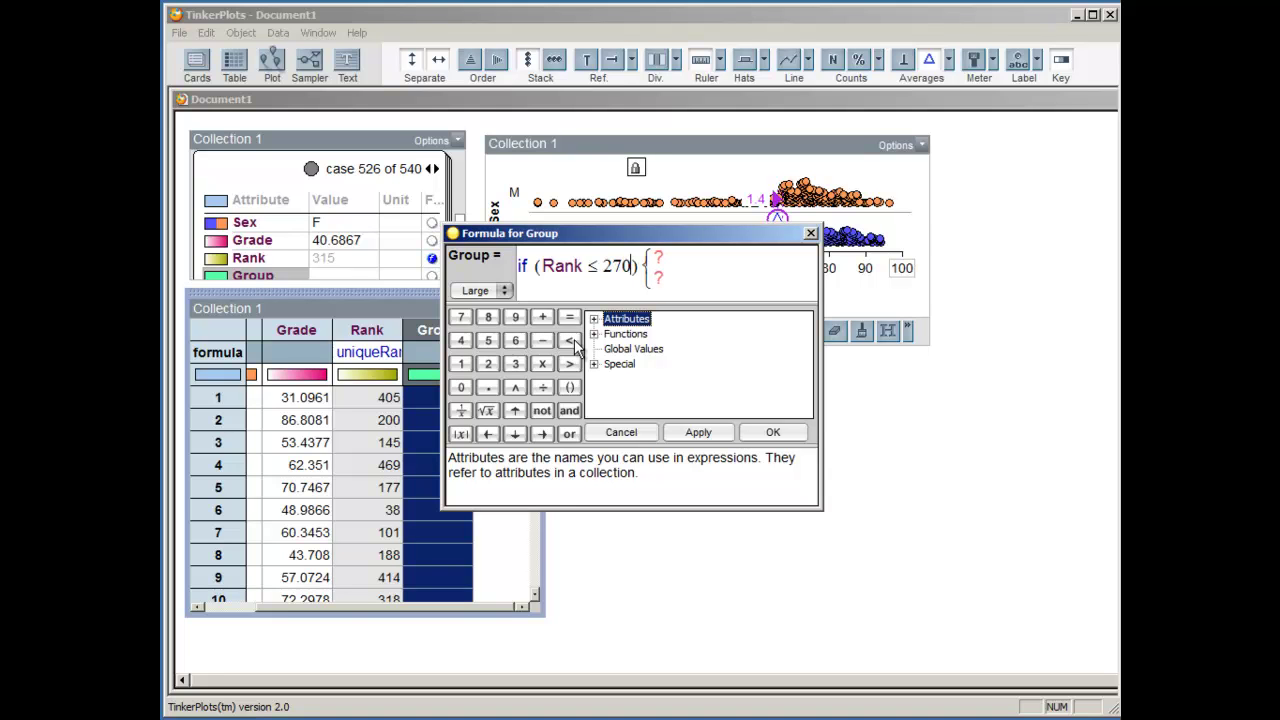
key("Tab")
type("\"A")
key("Tab")
type("\"B")
left_click(699, 436)
left_click(773, 434)
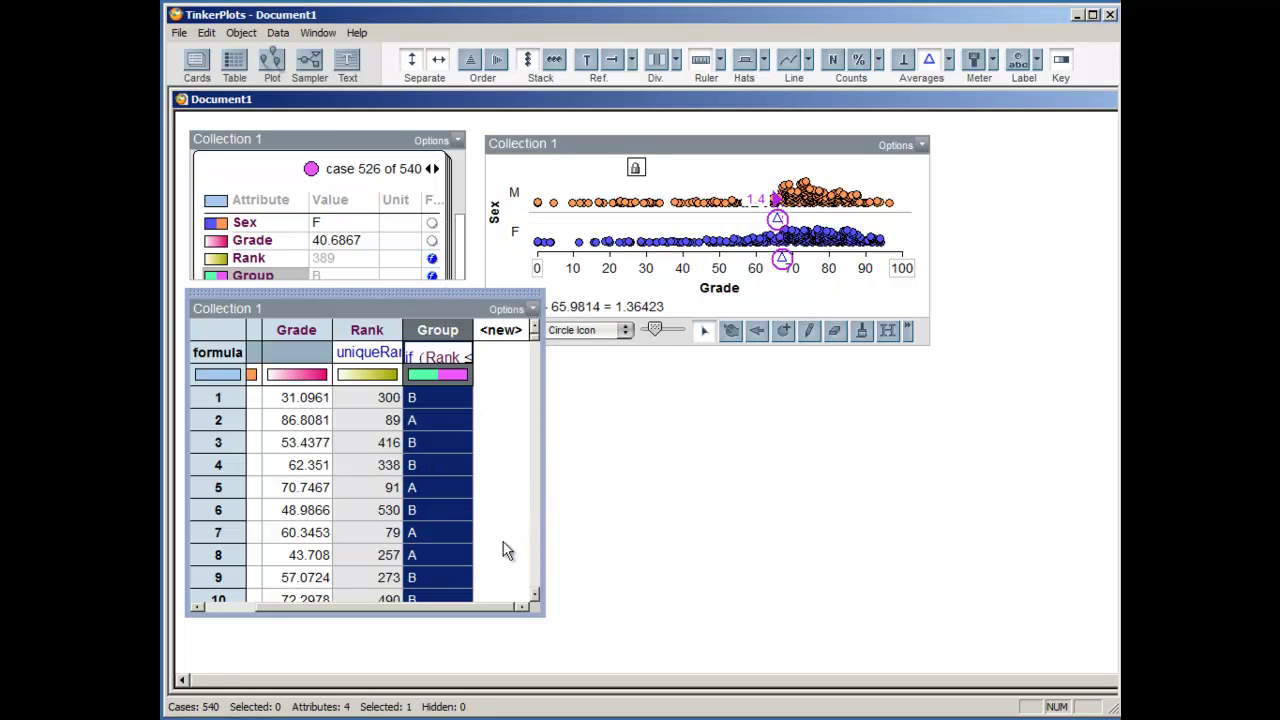
left_click(606, 488)
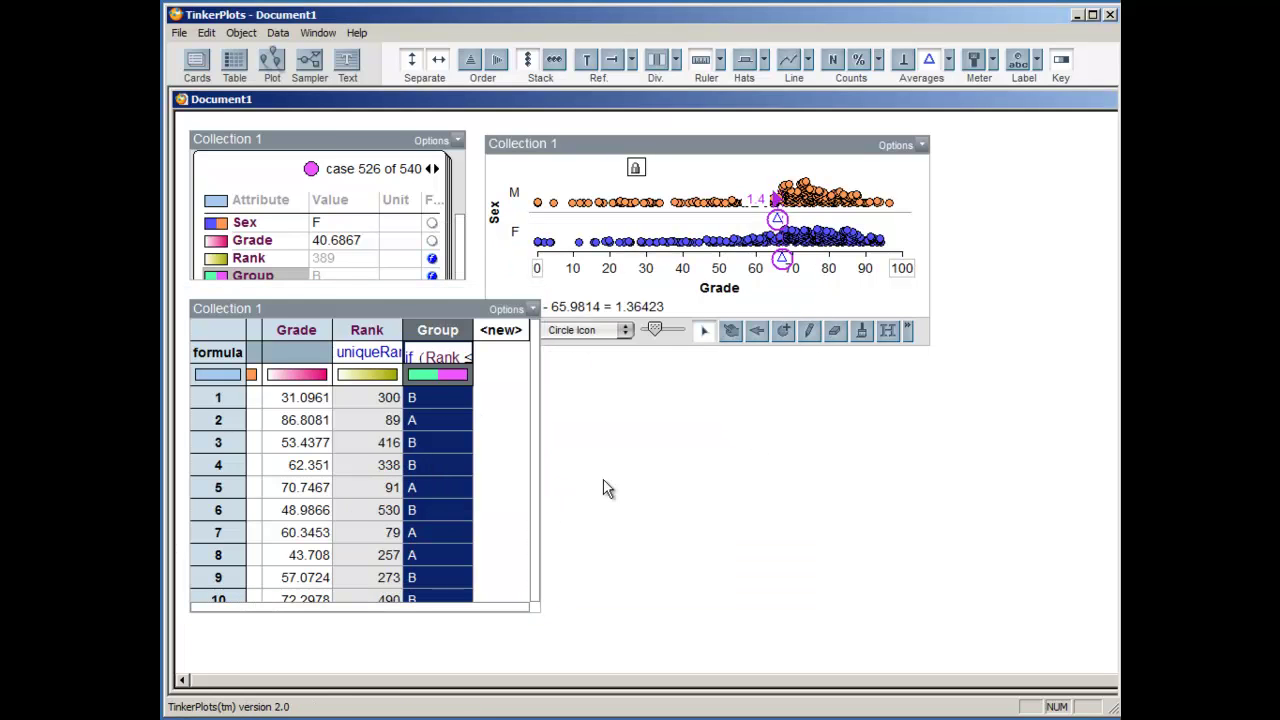
key("ctrl+y")
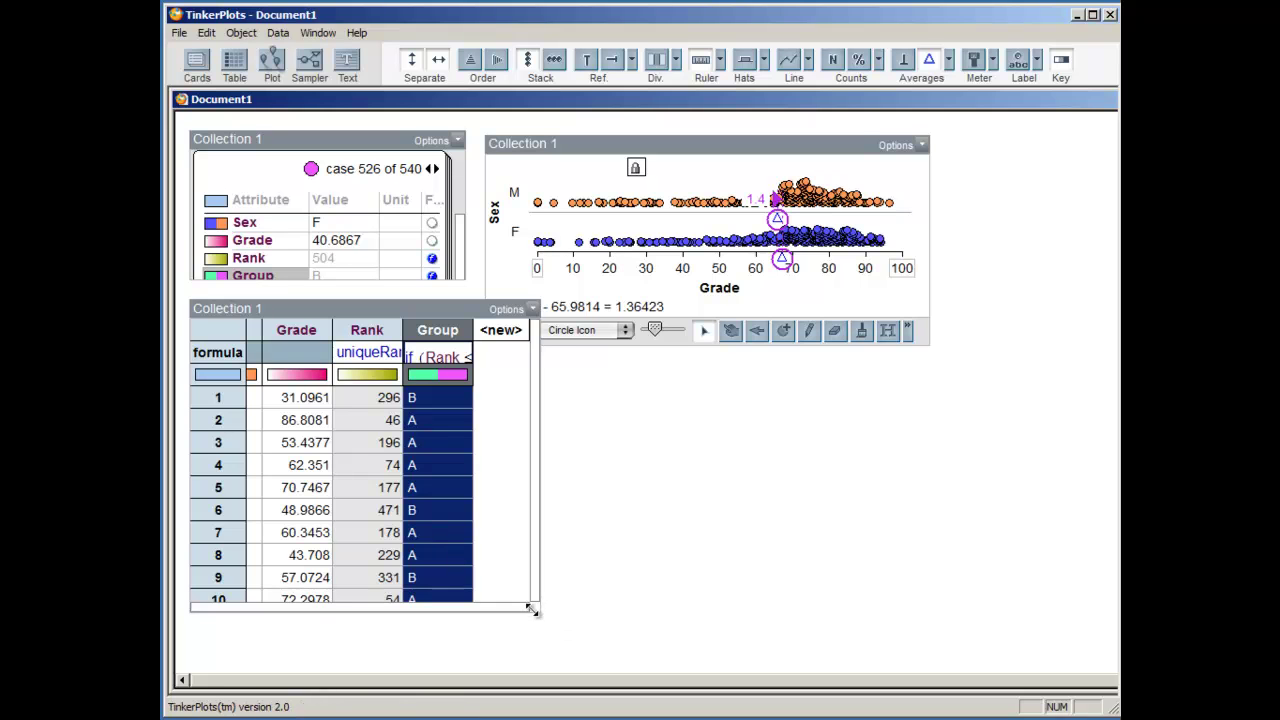
Shrink the case table and add a second plot, sized wider and shorter.
left_click_drag(531, 608, 494, 472)
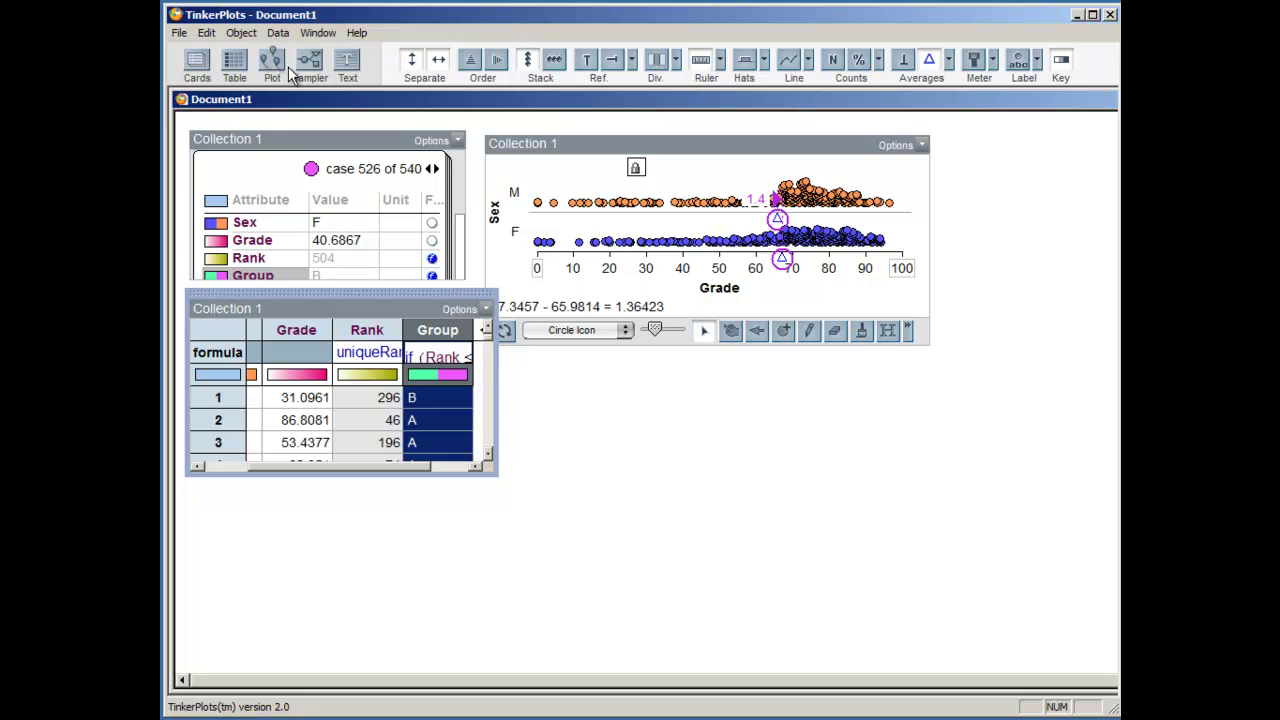
left_click_drag(272, 62, 513, 358)
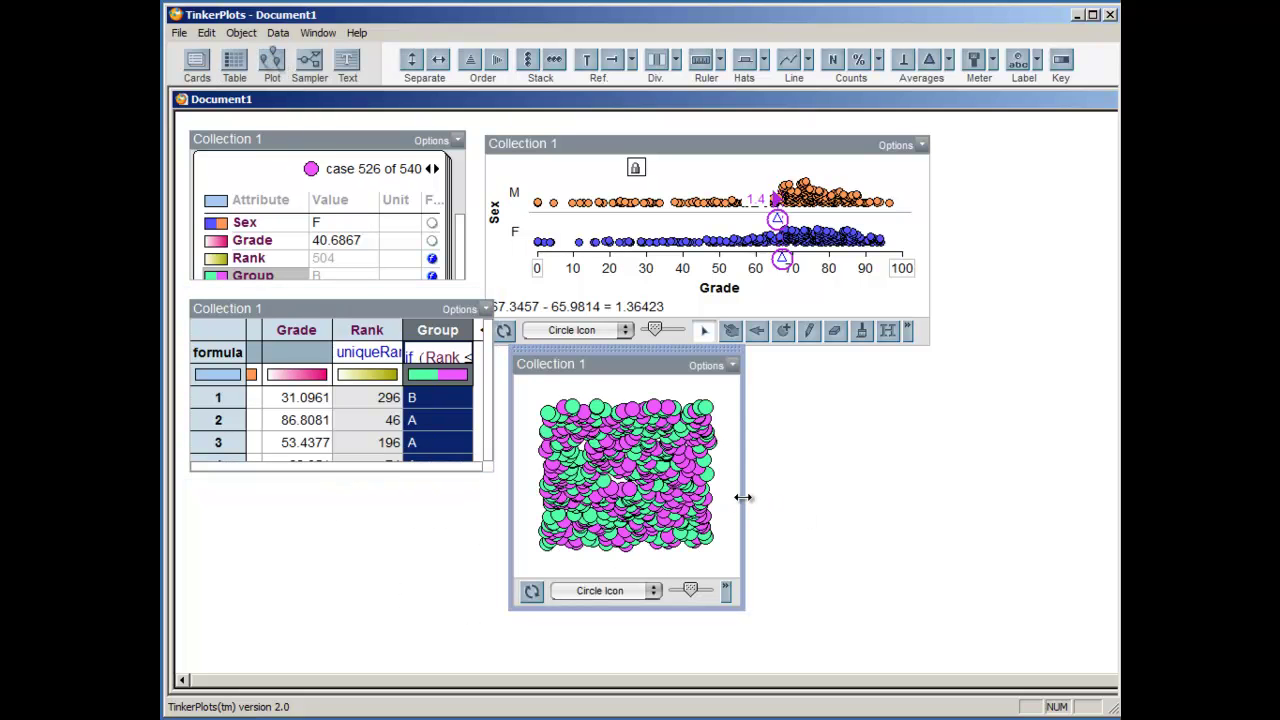
left_click_drag(743, 497, 960, 486)
left_click_drag(718, 612, 714, 574)
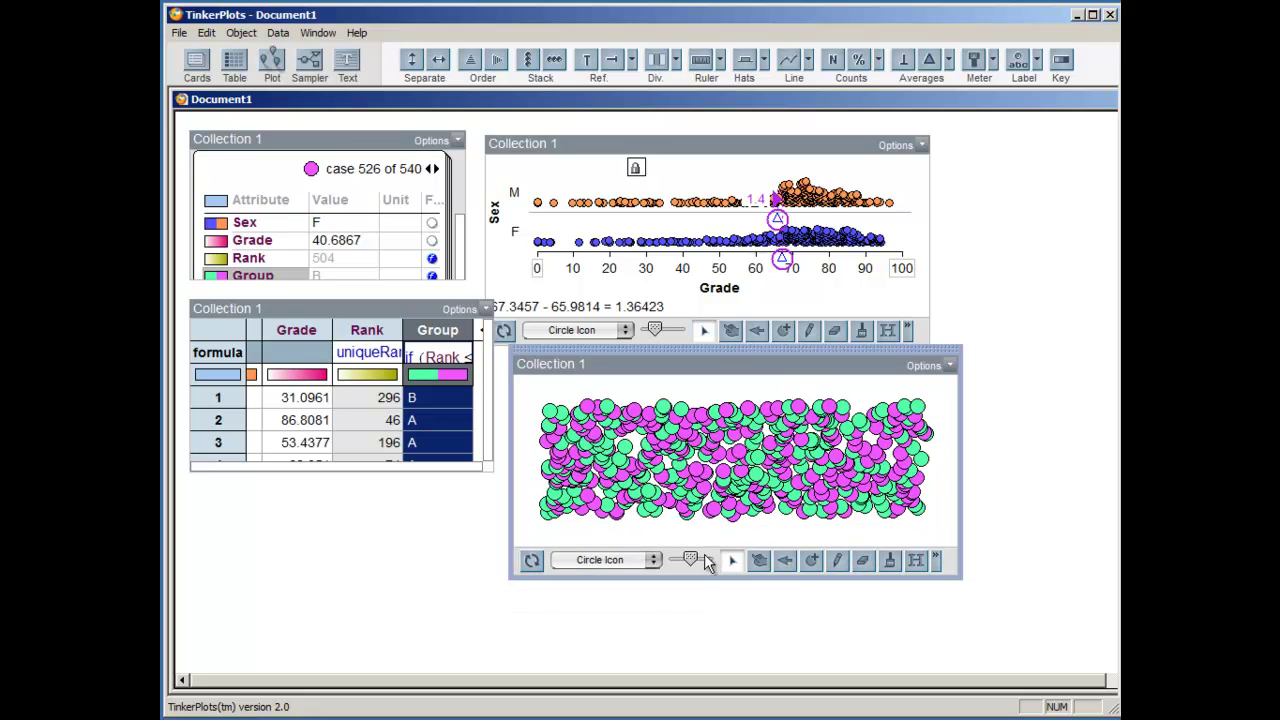
left_click_drag(712, 352, 701, 362)
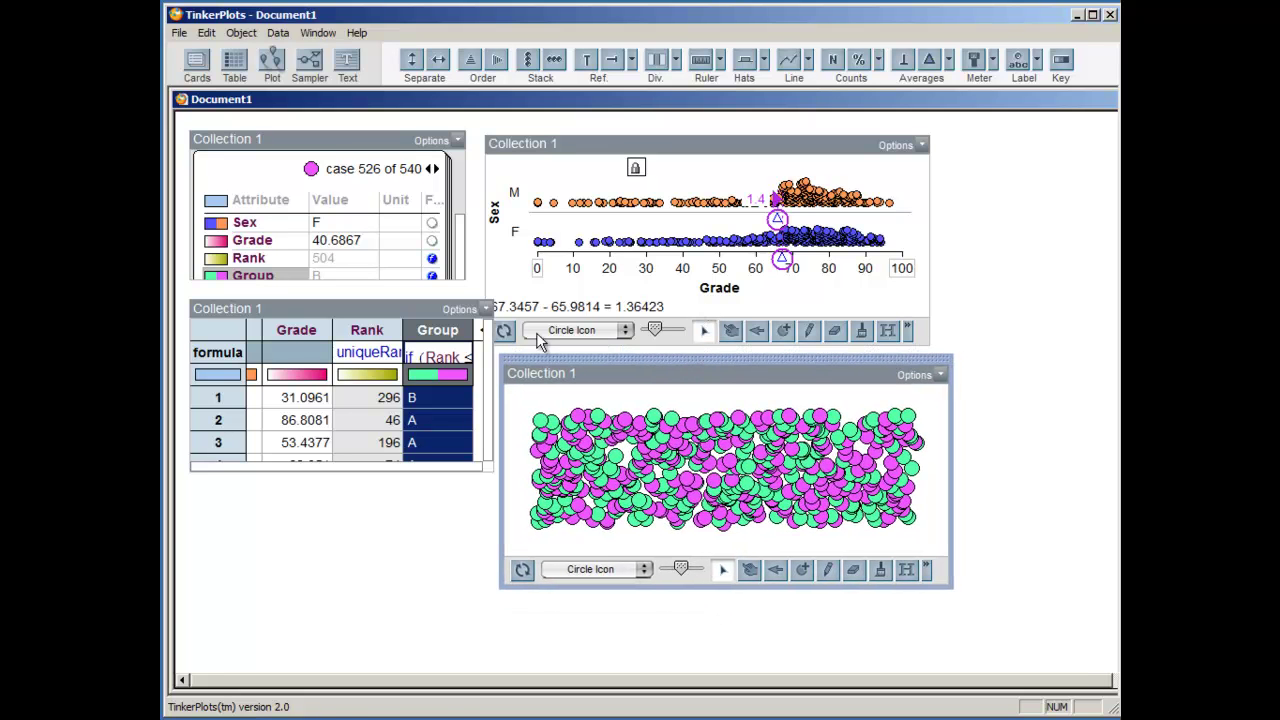
Separate the new plot into Group A and B rows, coloured by Grade with Grade on the horizontal axis.
left_click_drag(446, 330, 518, 454)
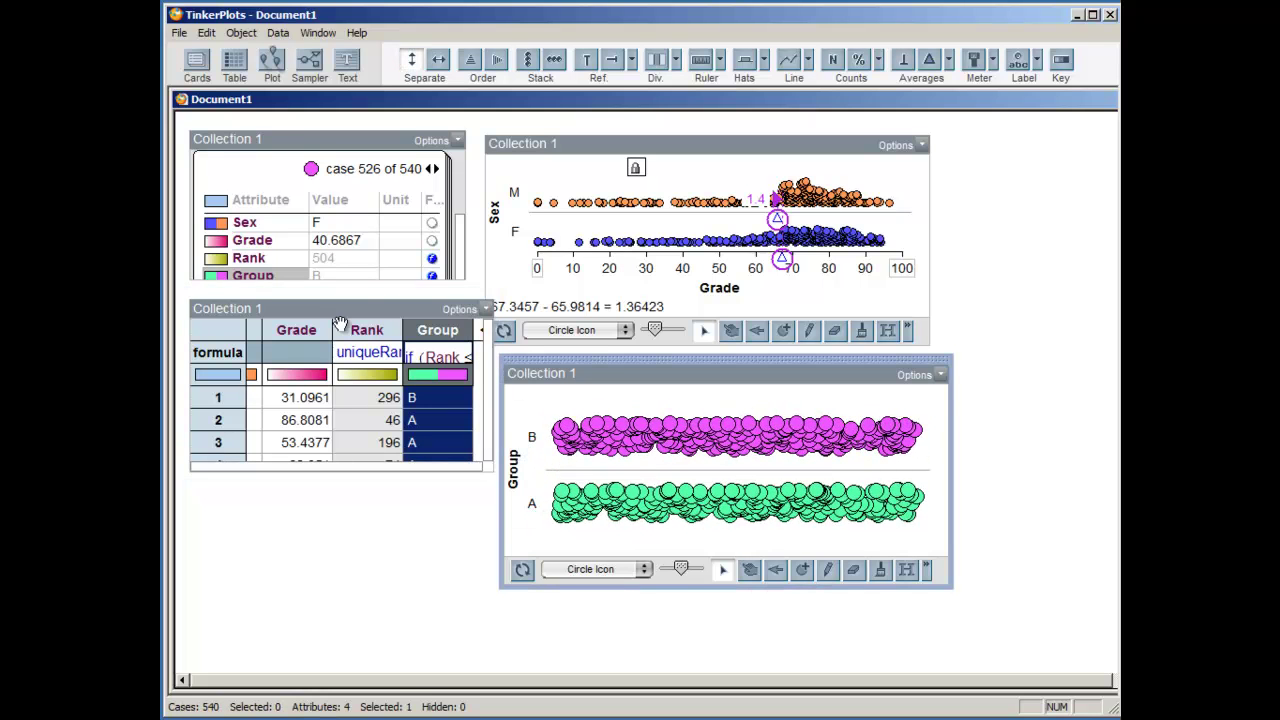
left_click(297, 330)
left_click_drag(591, 494, 662, 536)
Spread Grade on a continuous axis with small stacked dots, show group means, and measure their gap (−1.08149).
left_click_drag(610, 483, 880, 495)
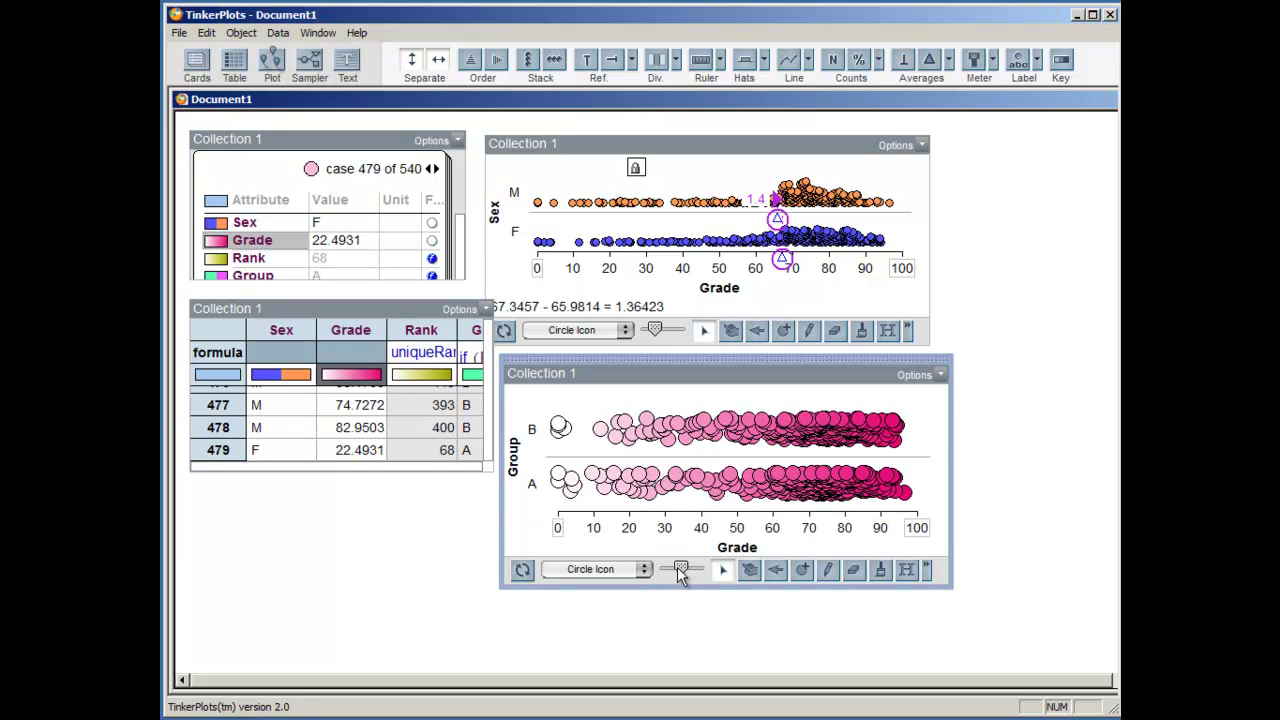
left_click_drag(680, 572, 671, 570)
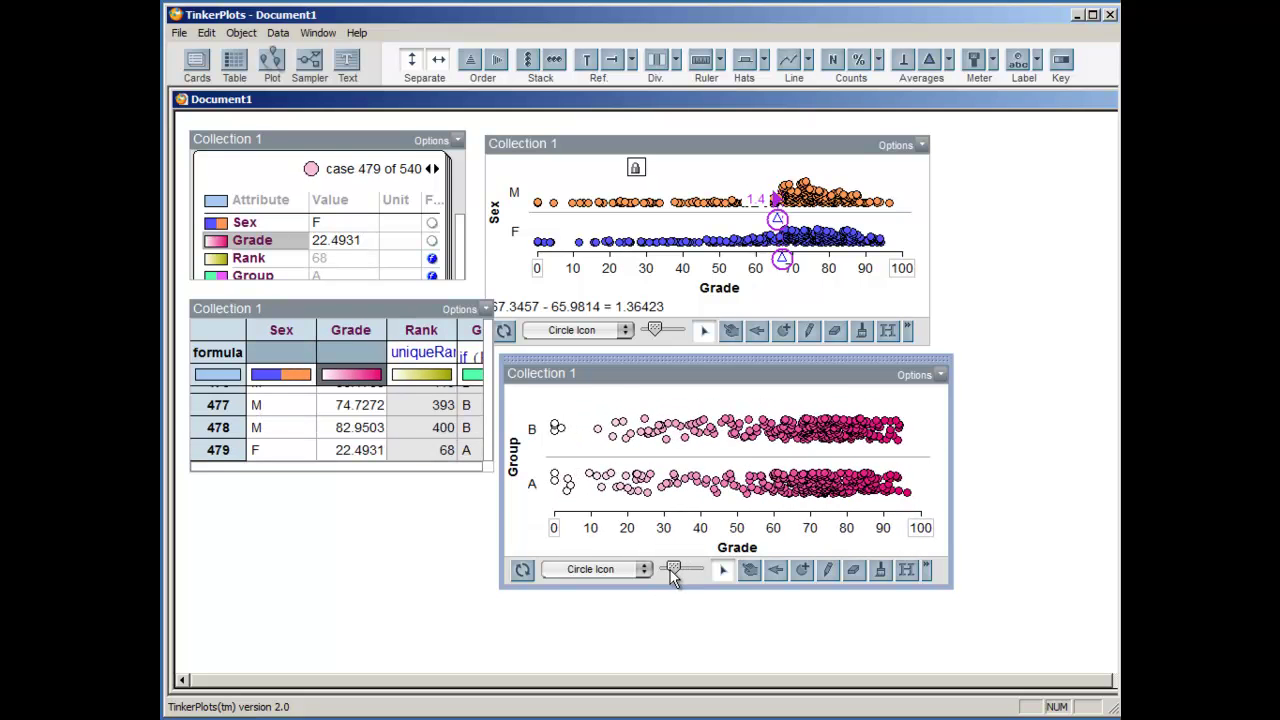
left_click(526, 62)
left_click(930, 61)
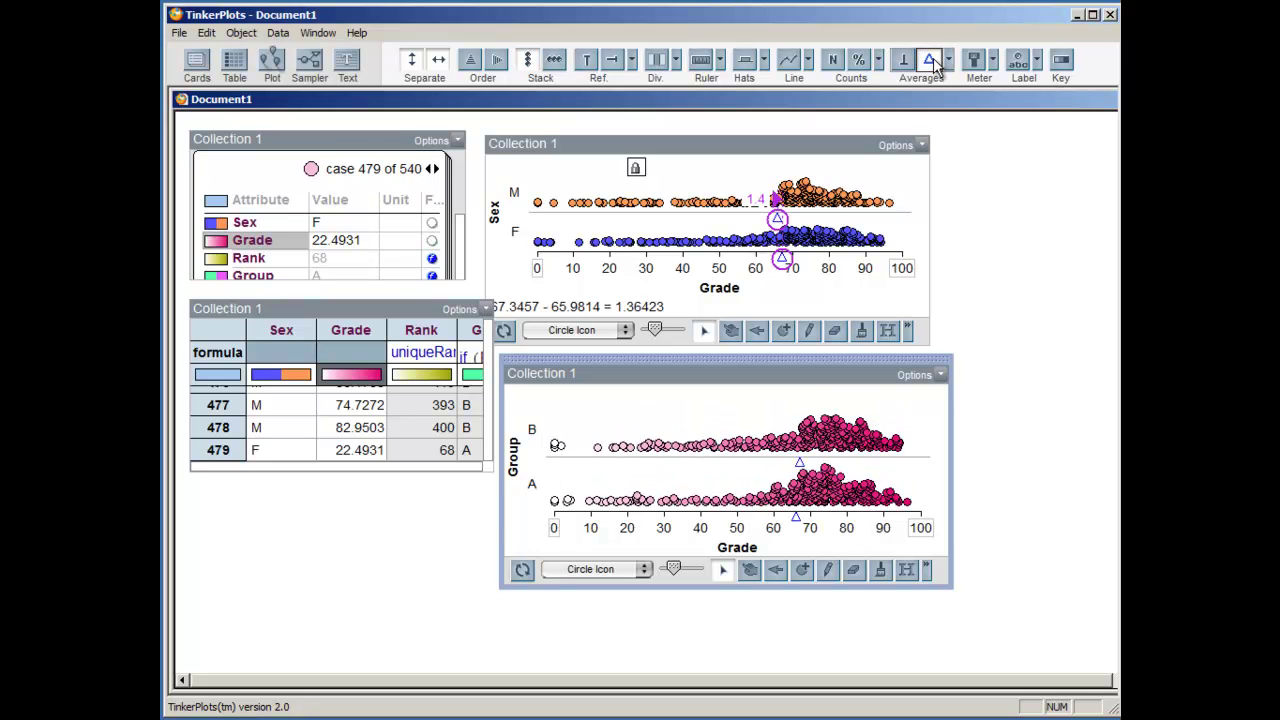
left_click(703, 62)
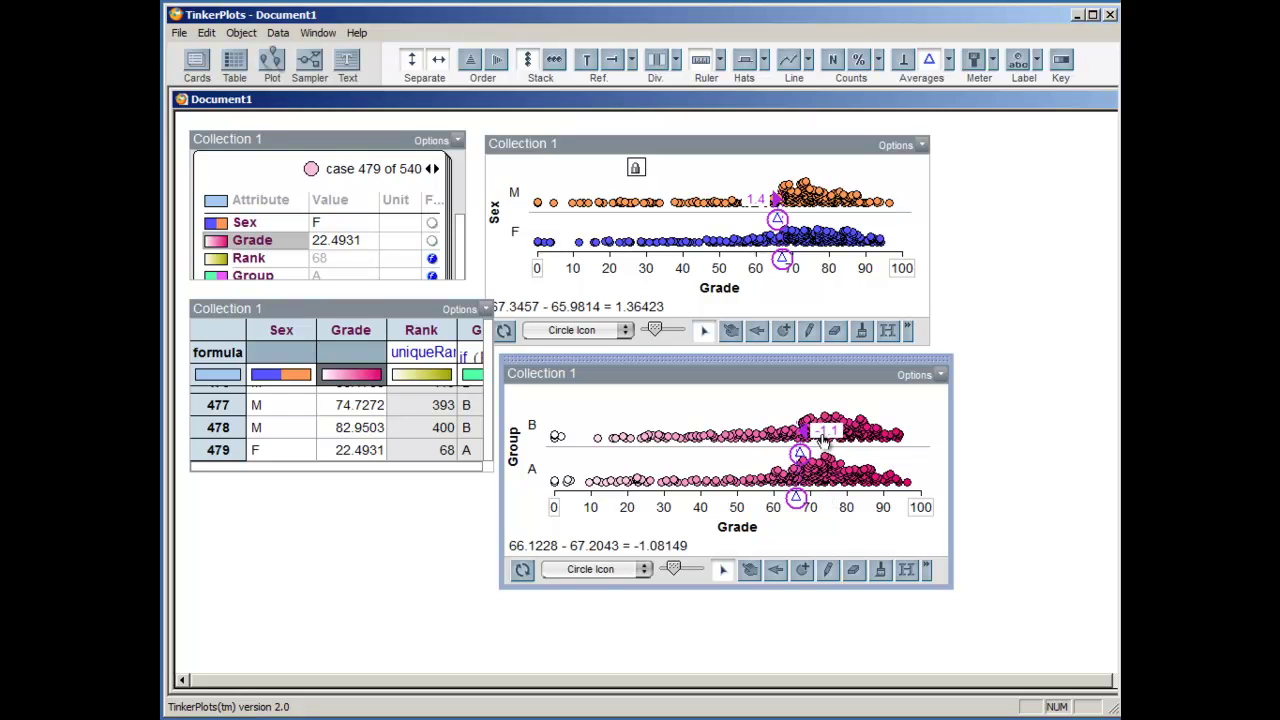
Rerandomize the group assignments three times with Ctrl+Y.
left_click(999, 407)
key("ctrl+y")
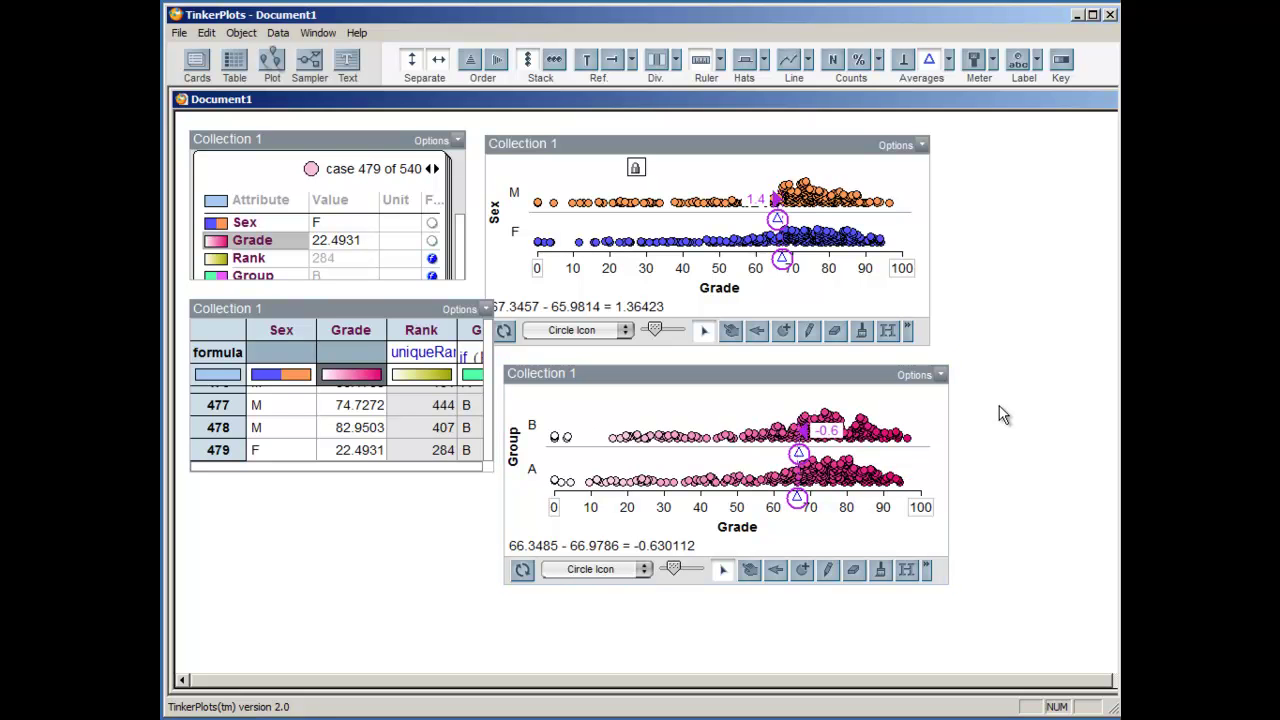
key("ctrl+y")
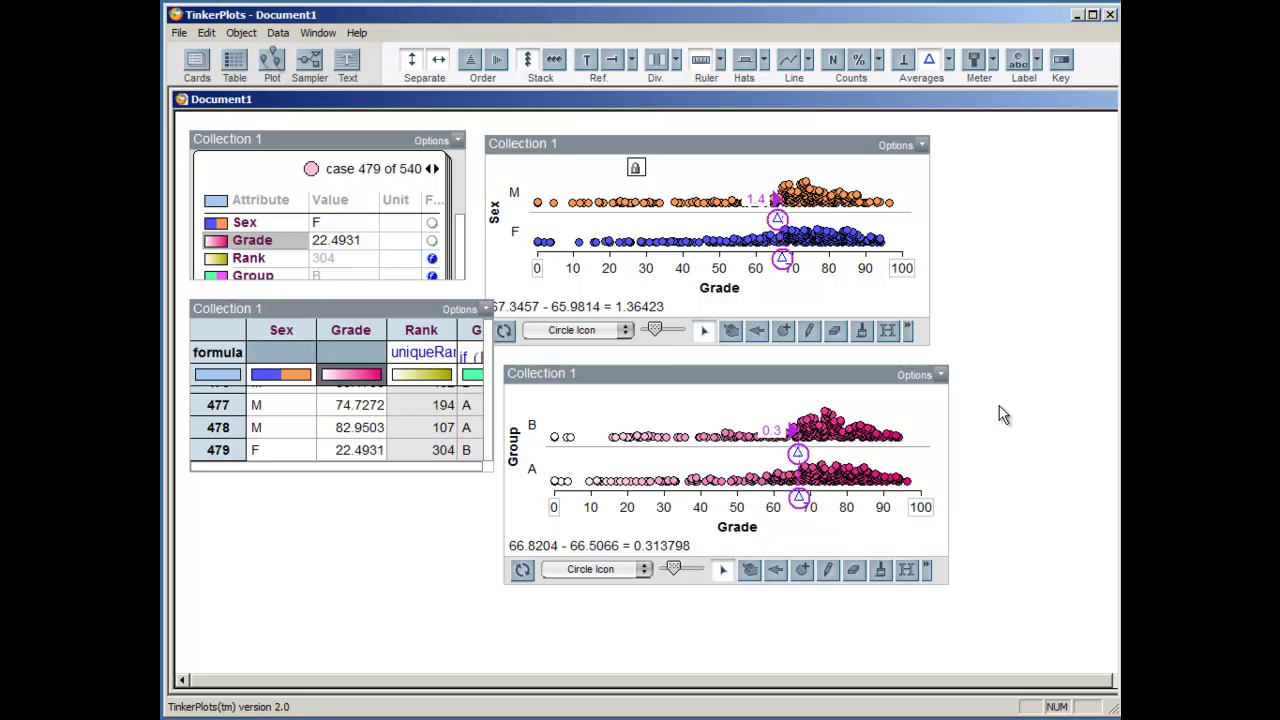
key("ctrl+y")
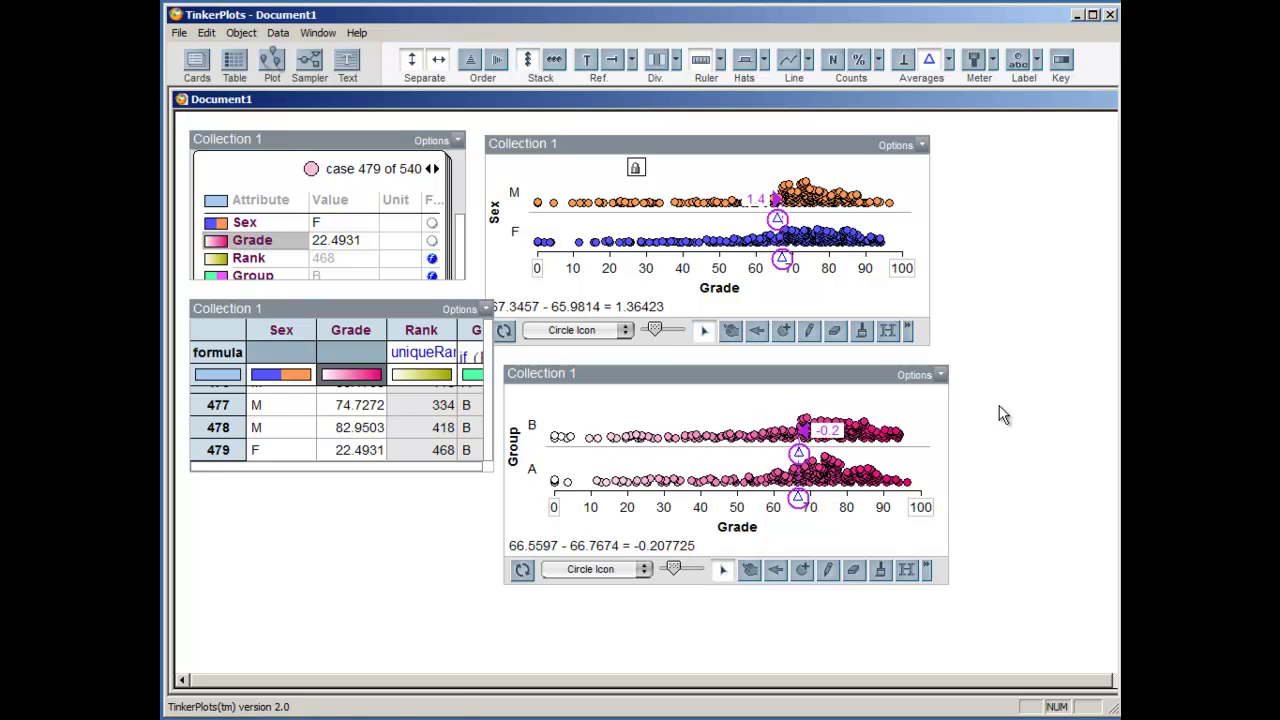
Colour the Group plot's dots by Sex and lock that colouring.
left_click(350, 330)
left_click(283, 330)
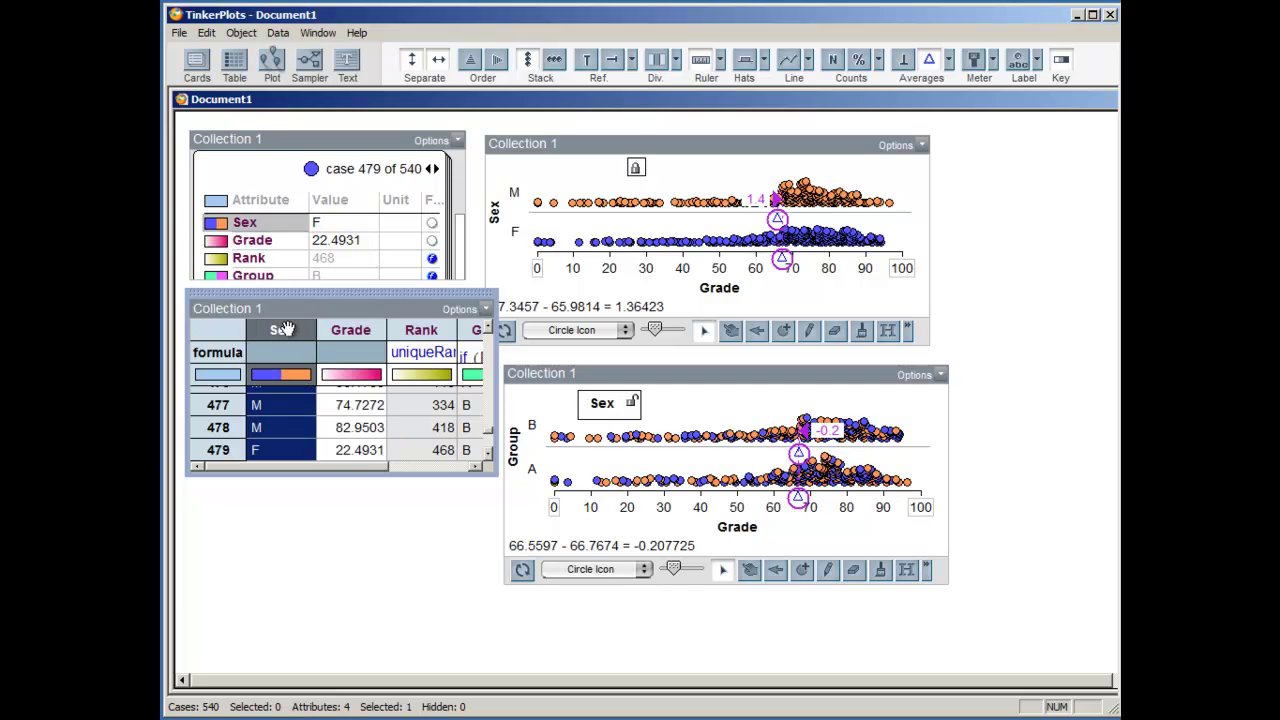
left_click(625, 403)
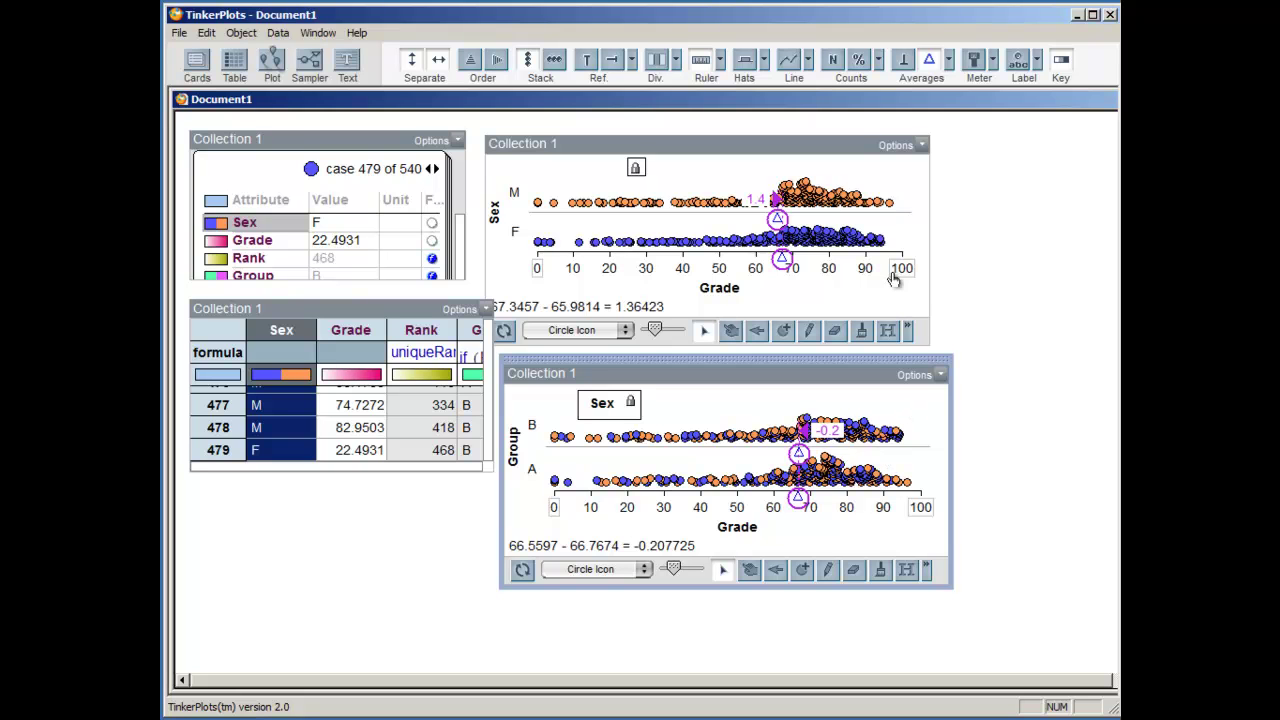
Show the 270-case counts on the M/F rows of the Sex plot and the A/B rows of the Group plot.
left_click(895, 180)
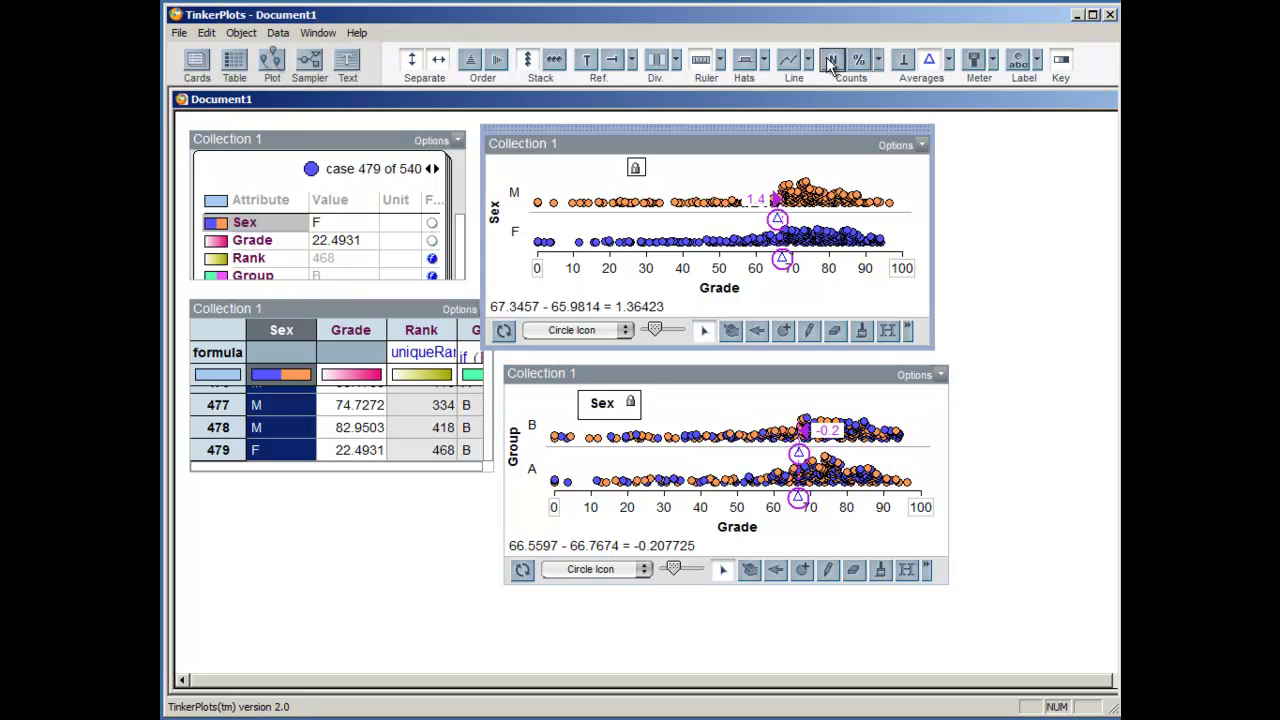
left_click(830, 62)
left_click(923, 425)
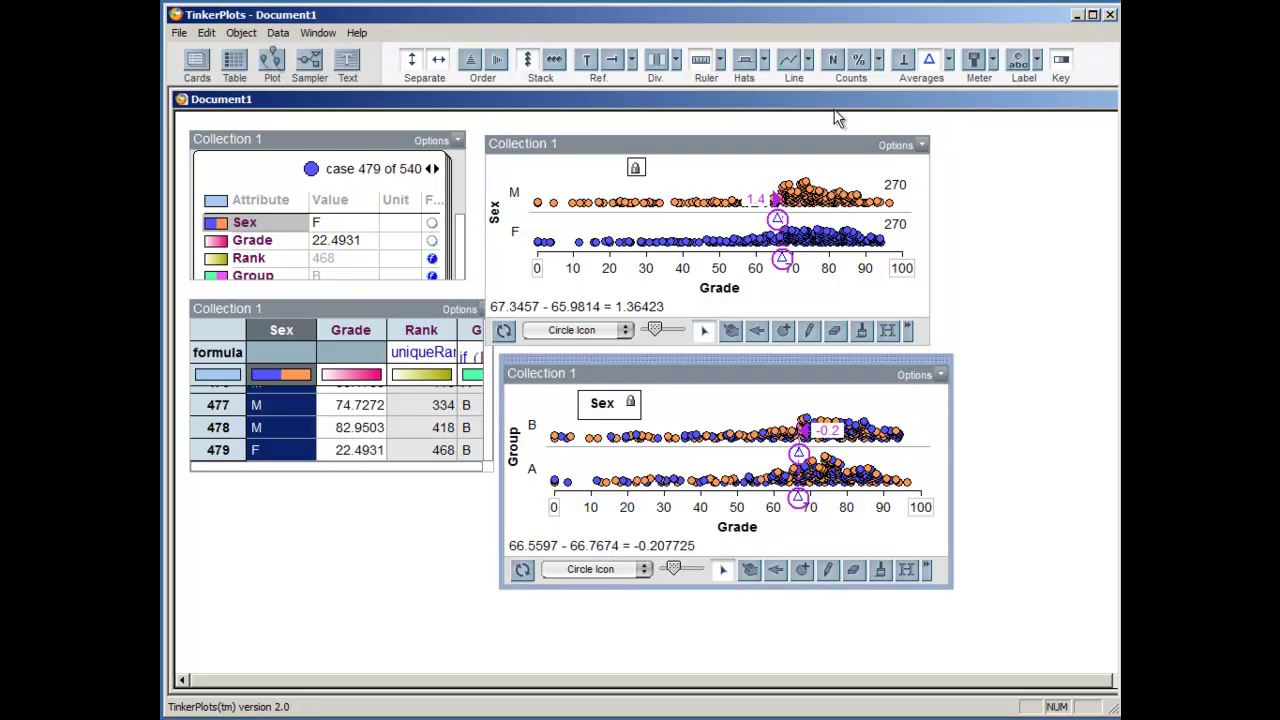
left_click(830, 62)
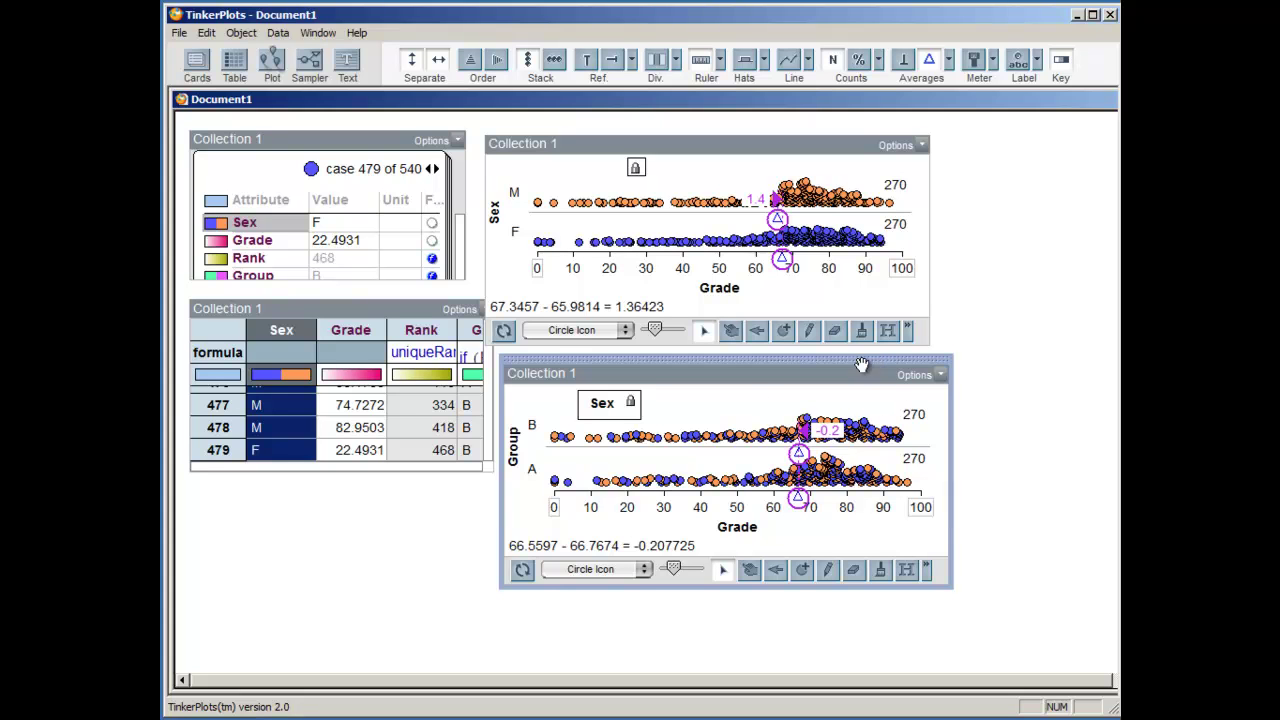
left_click(373, 540)
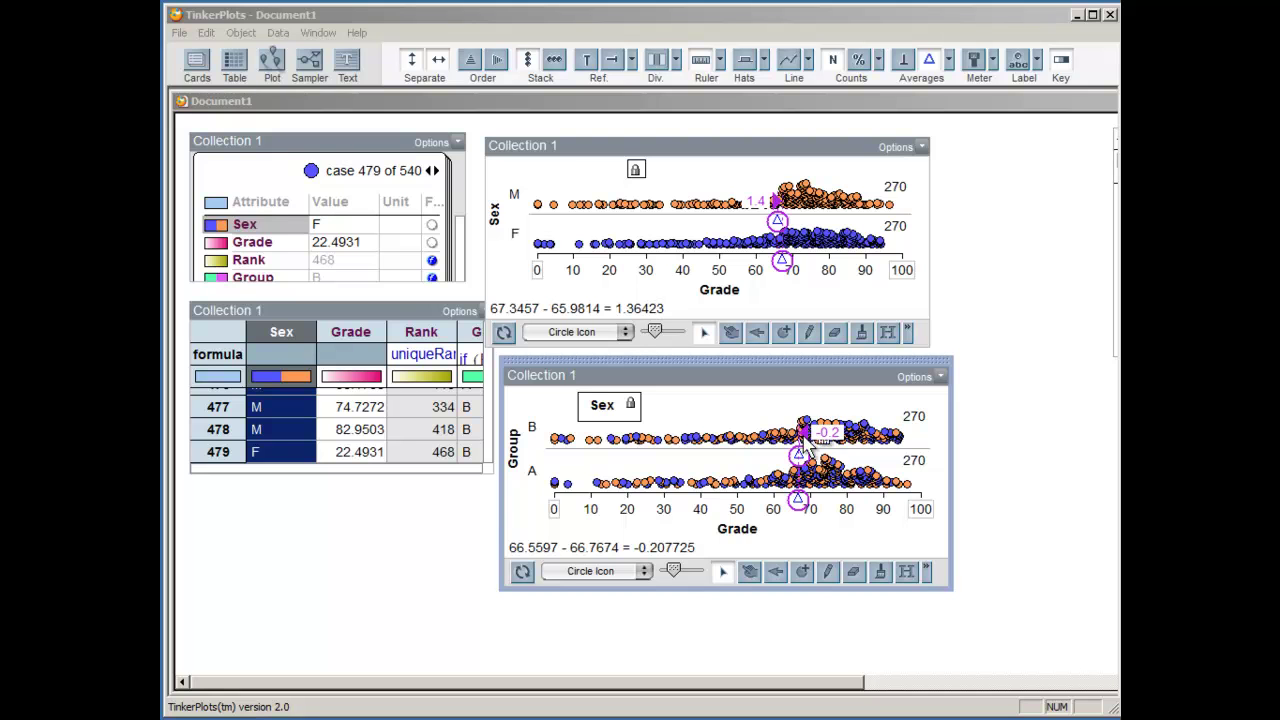
Start a history of the mean difference, move its table to the top right, and collect 99 more values.
left_click(906, 572)
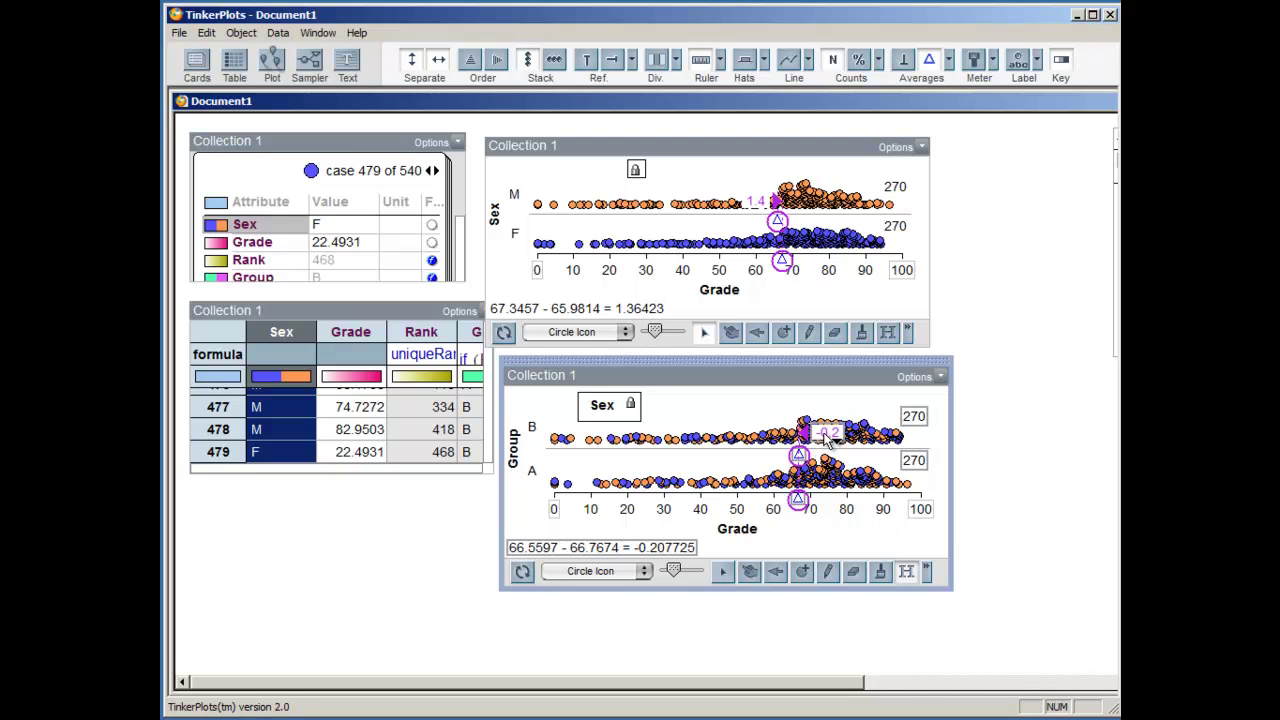
key("ctrl+m")
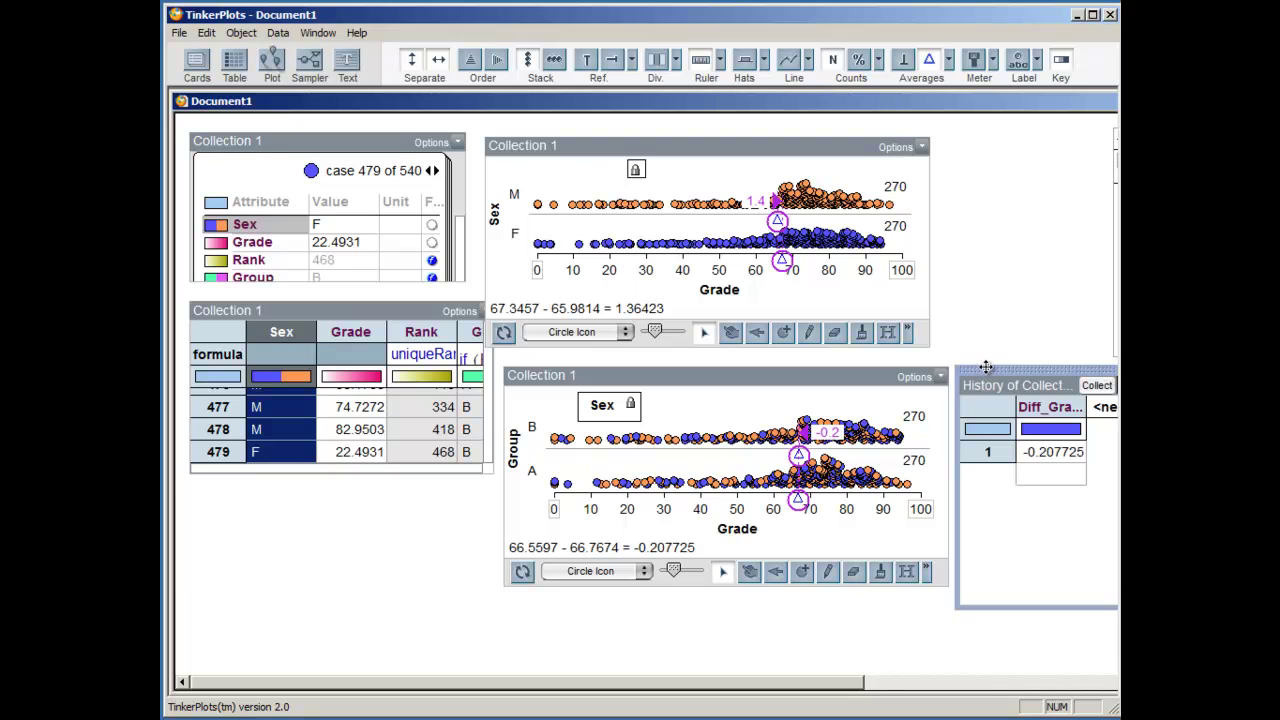
left_click_drag(986, 367, 972, 122)
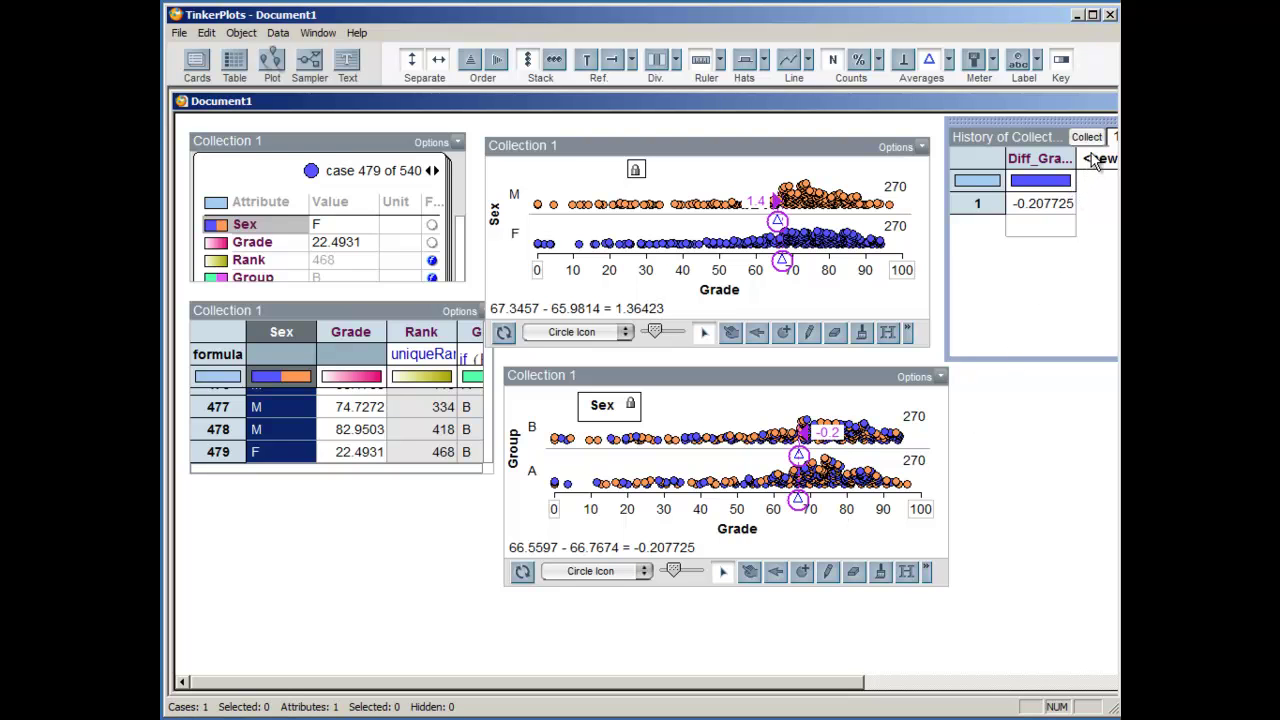
left_click_drag(1094, 128, 1070, 133)
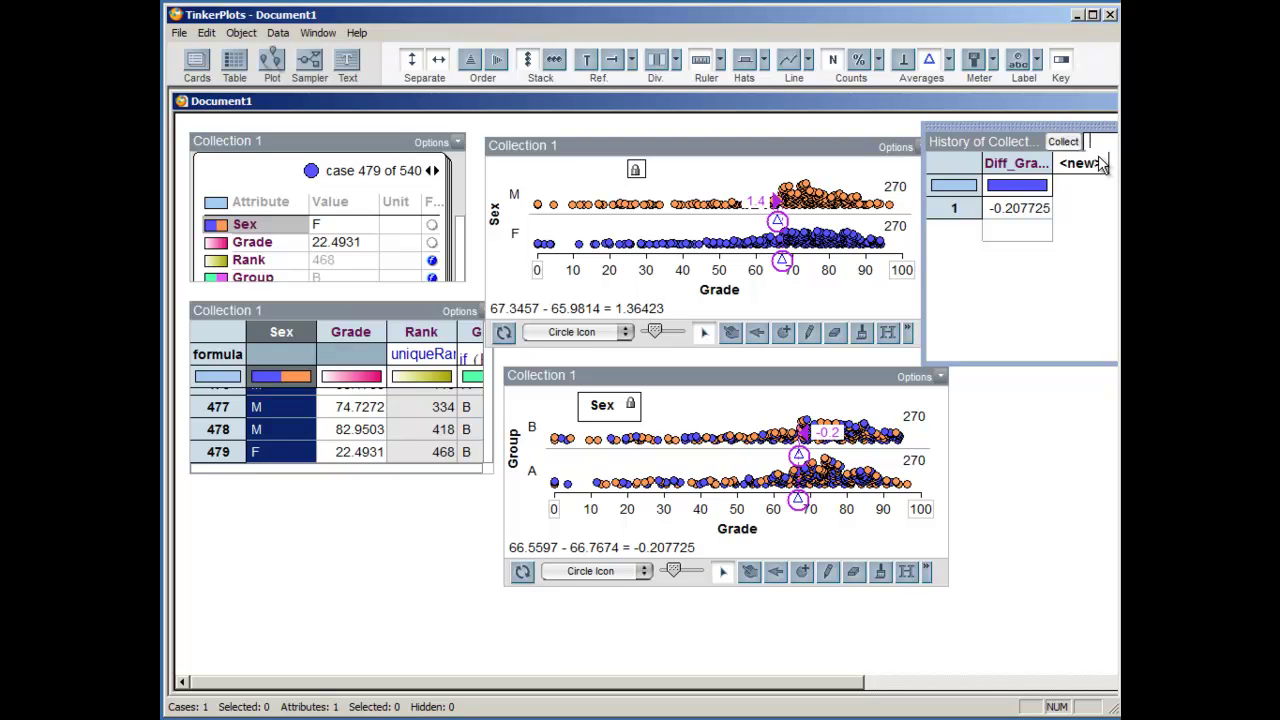
type("99")
left_click(1066, 143)
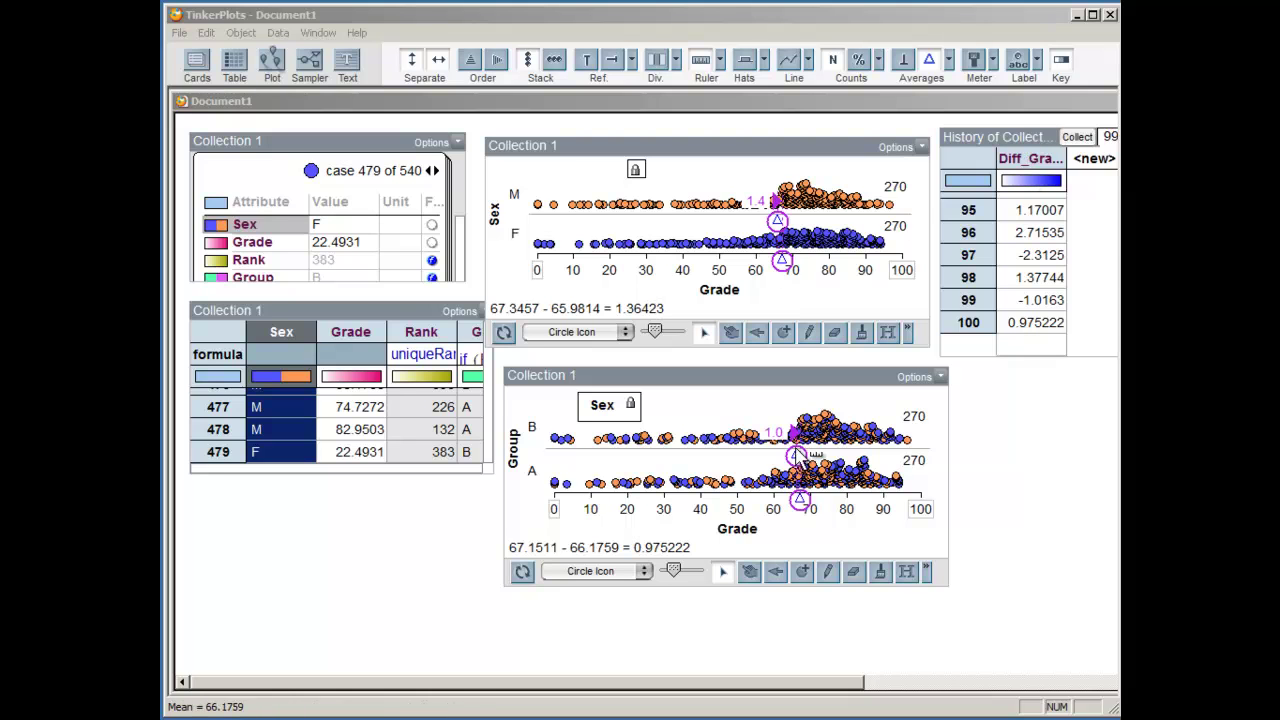
Create a new plot of the Diff_Grade values, separated into bins and stacked.
left_click_drag(266, 58, 237, 436)
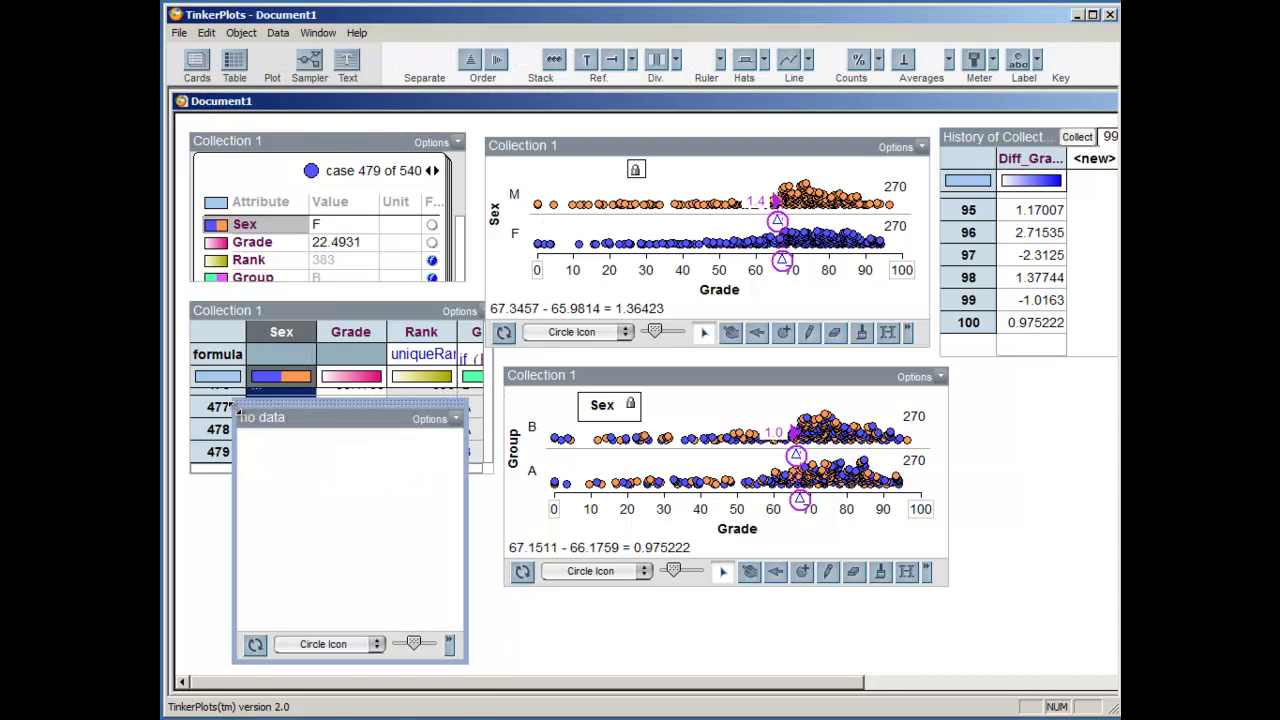
left_click(950, 231)
left_click_drag(950, 231, 338, 622)
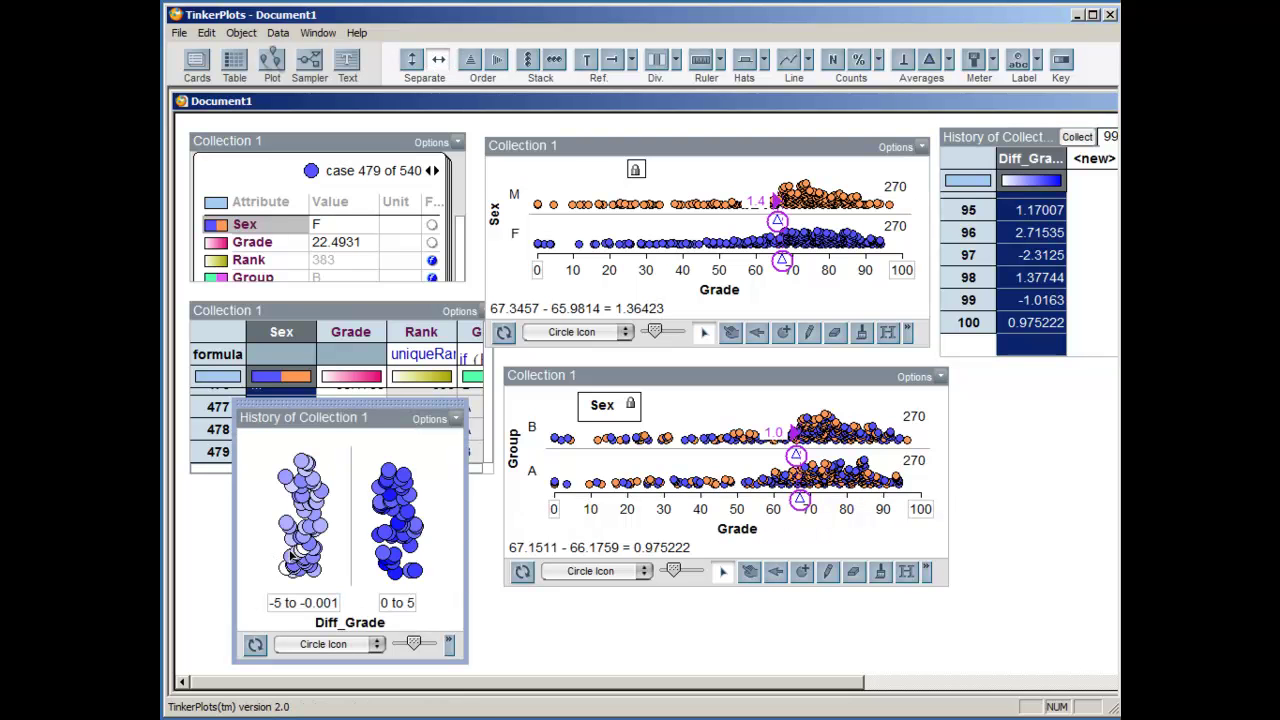
left_click_drag(296, 545, 435, 530)
left_click(527, 62)
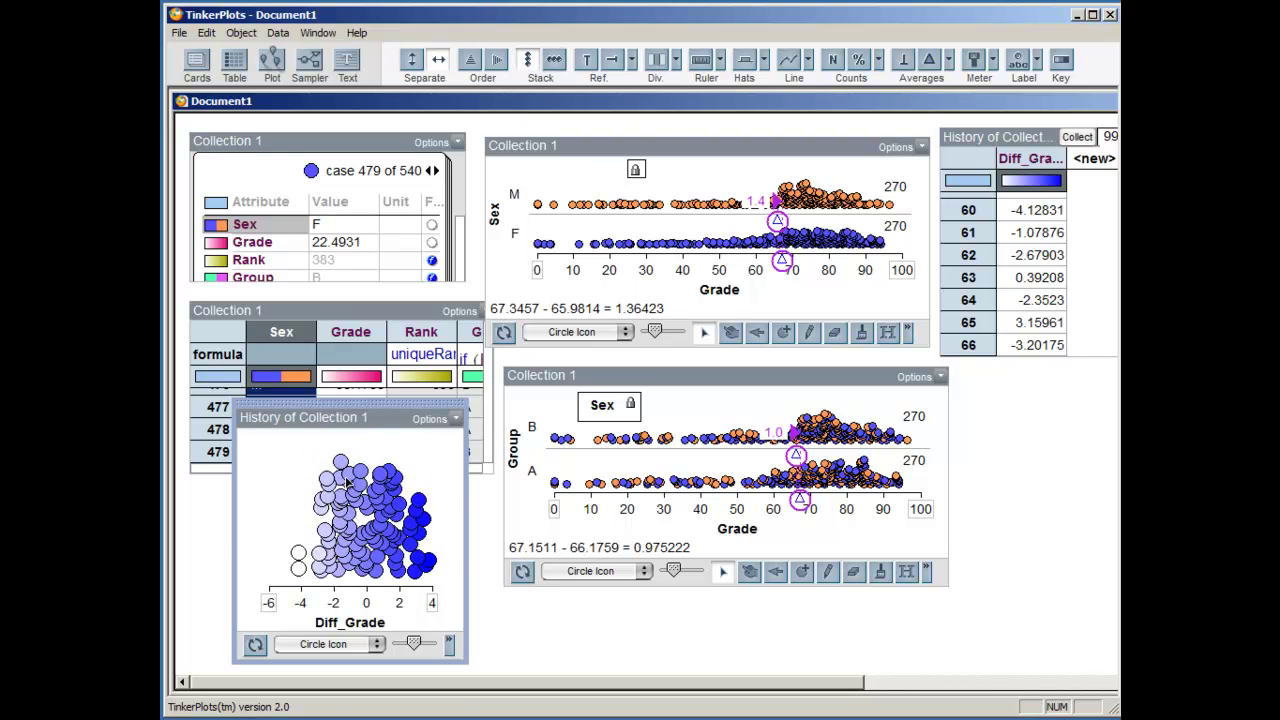
Widen the history plot, shrink its dots, and add a reference line at 1.4.
left_click_drag(232, 522, 178, 521)
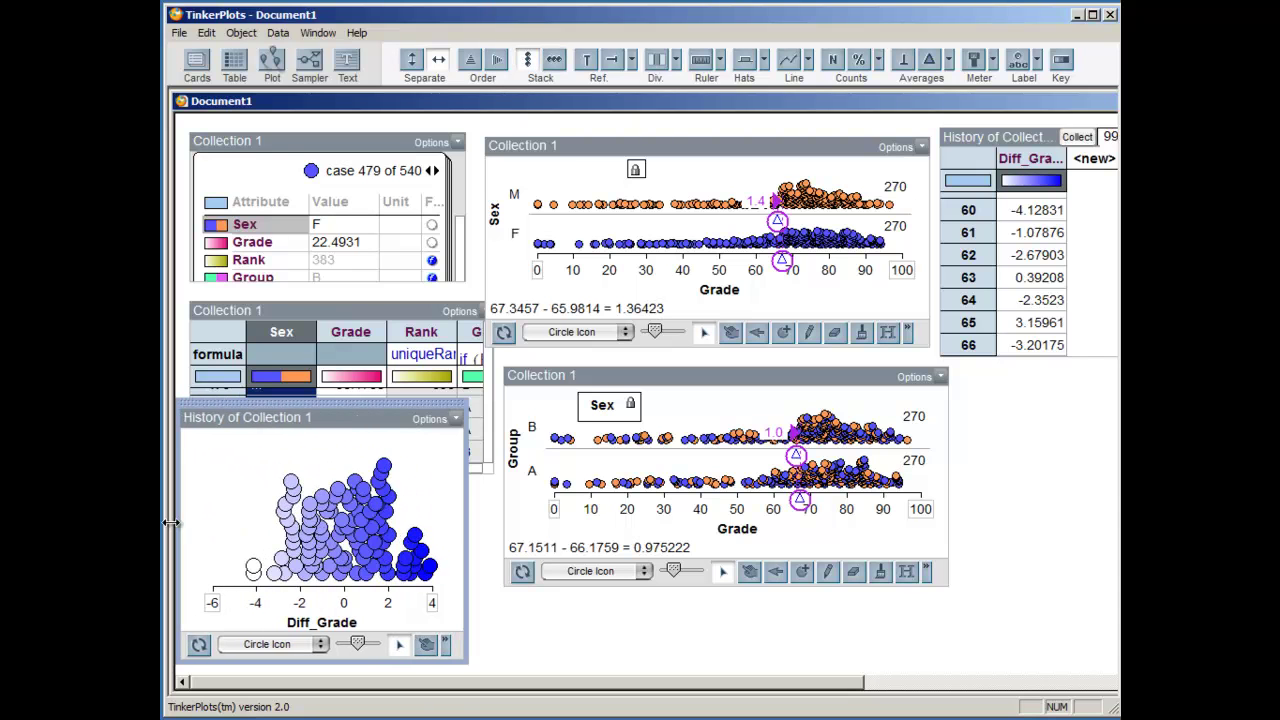
left_click_drag(360, 648, 350, 649)
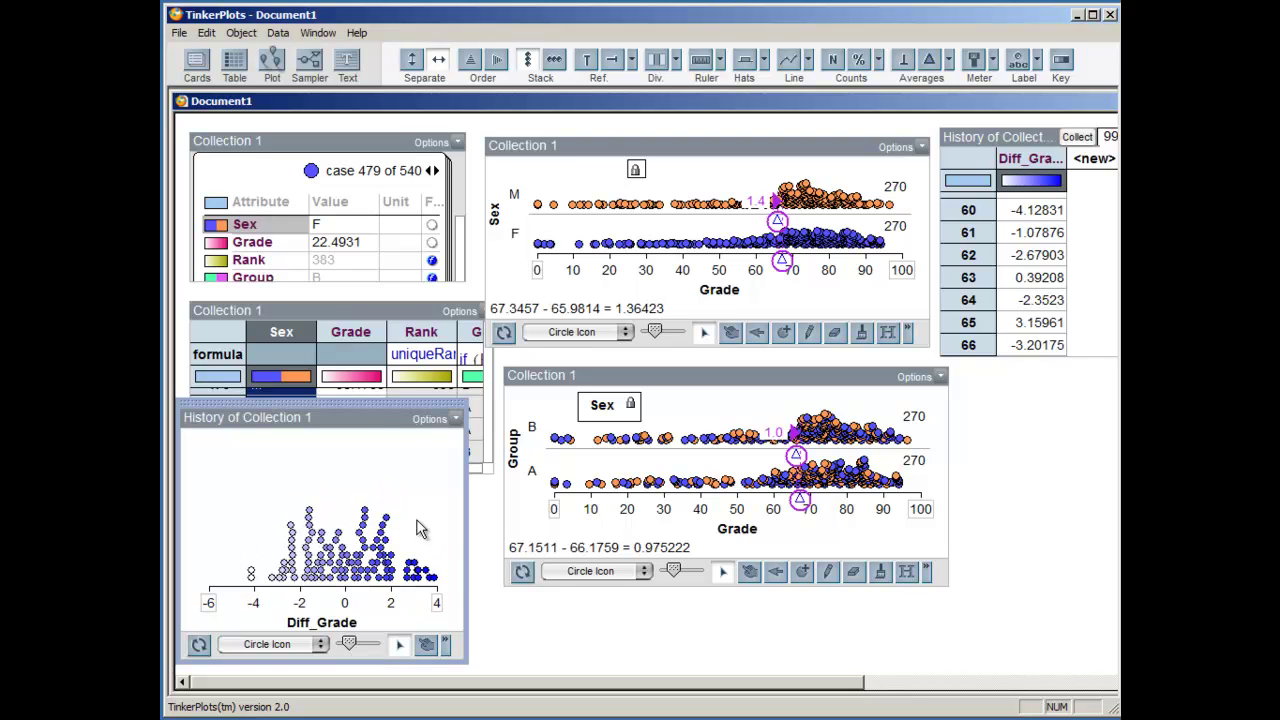
left_click(586, 62)
left_click_drag(284, 465, 377, 465)
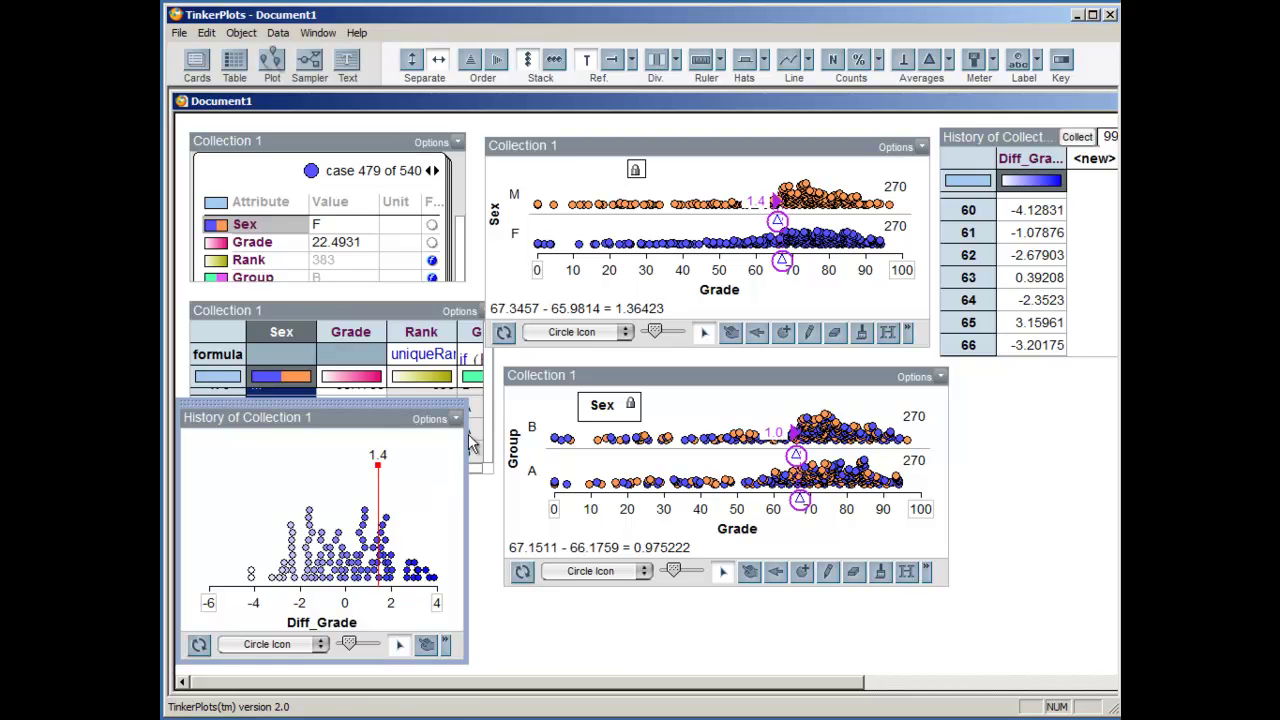
Add dividers to the Diff_Grade history plot and set them to 2 divisions.
left_click(658, 62)
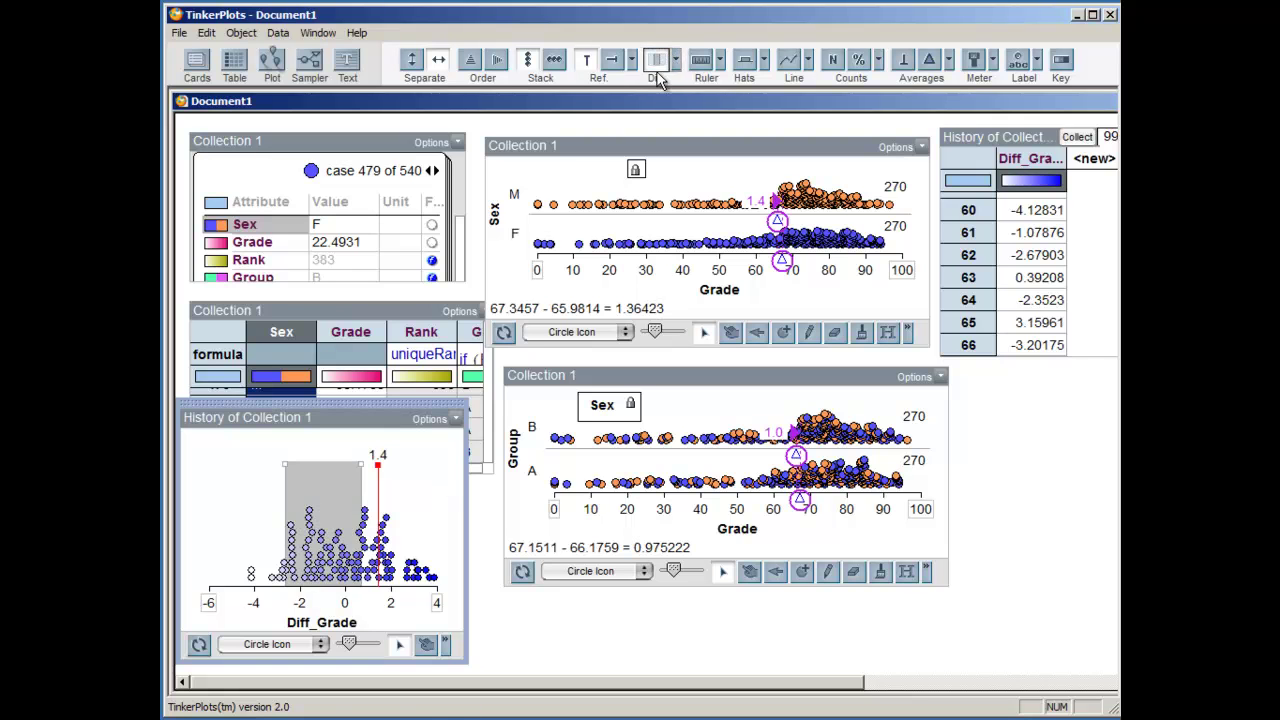
left_click(676, 60)
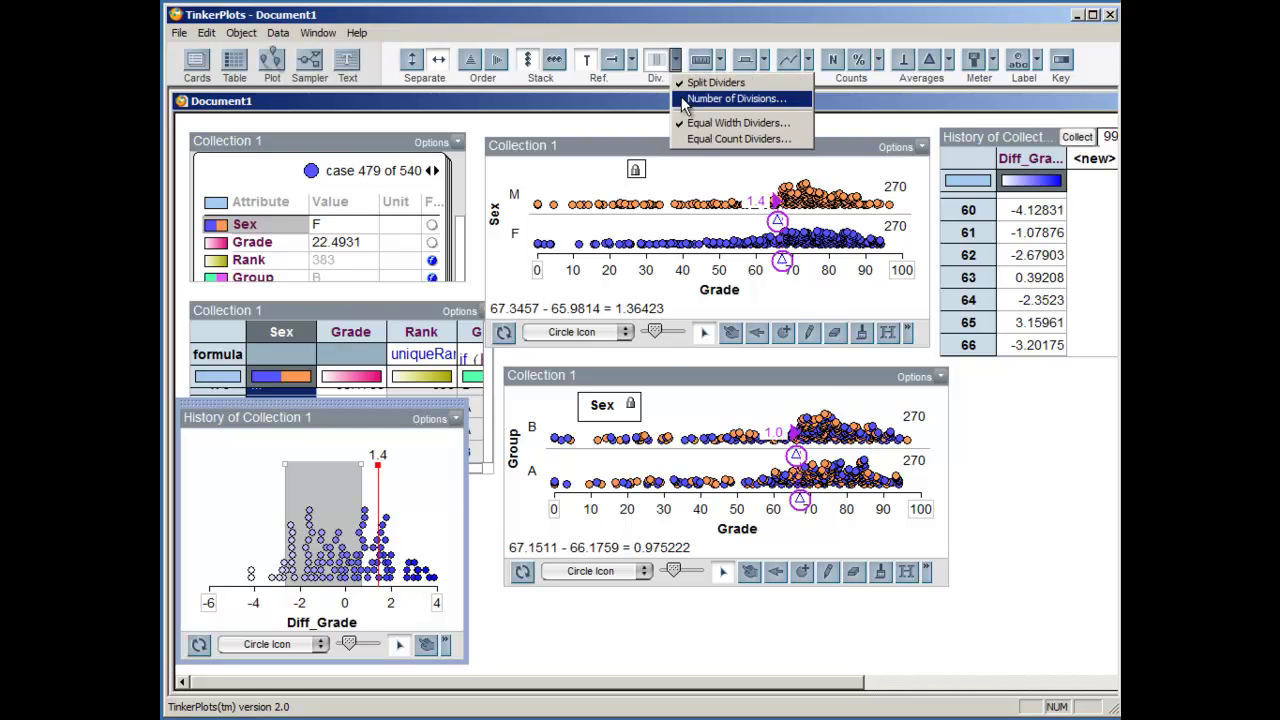
left_click(684, 99)
type("2")
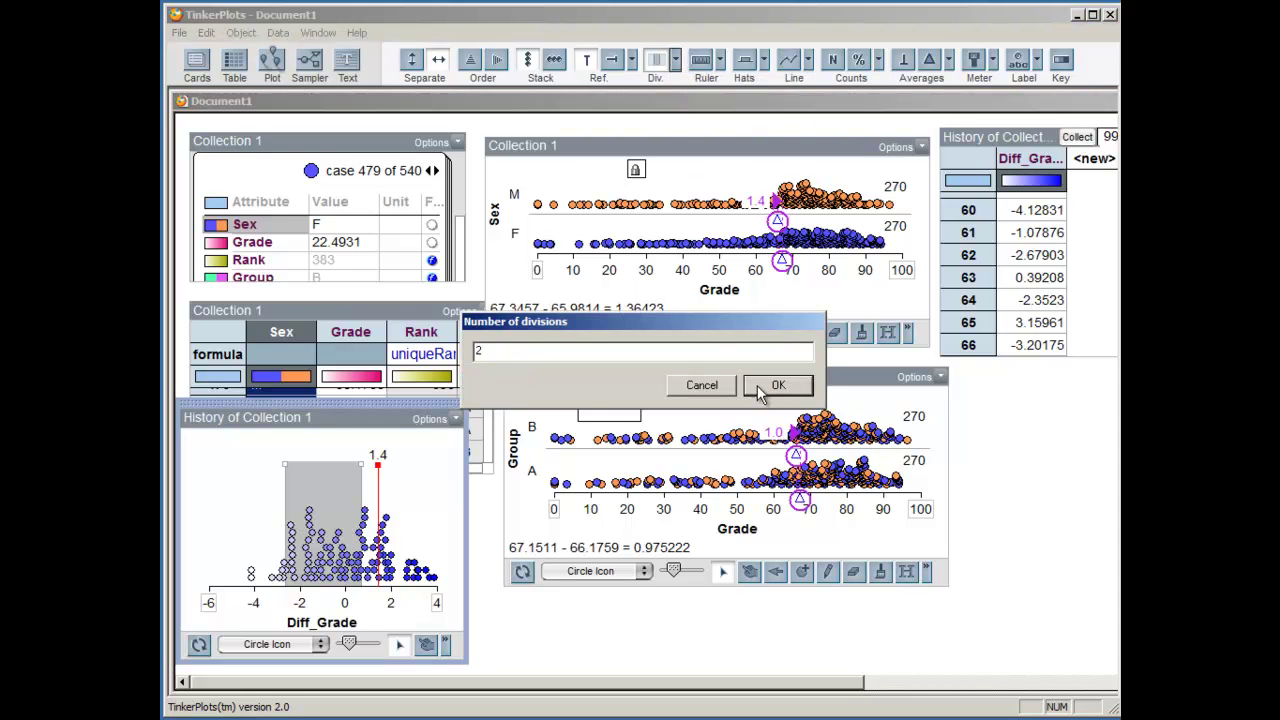
left_click(777, 385)
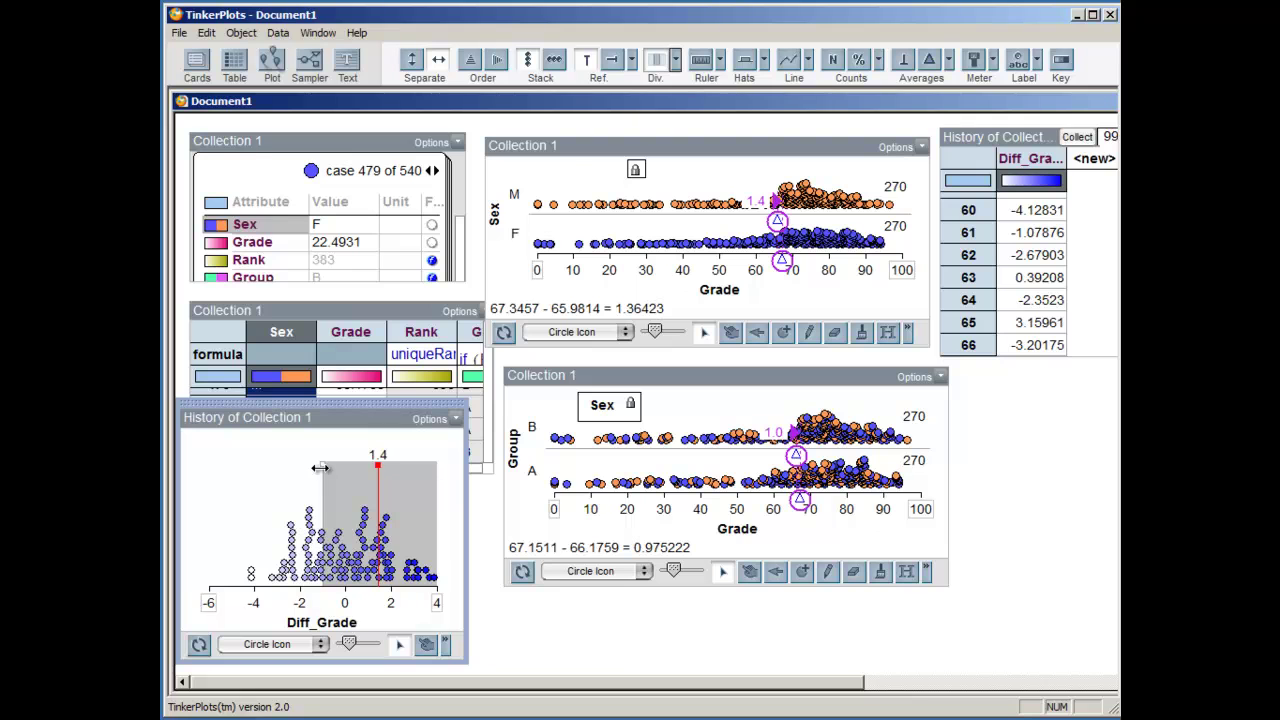
Align the divider with the reference line at 1.5 and show counts in each region (75 below, 25 above).
left_click_drag(320, 468, 378, 473)
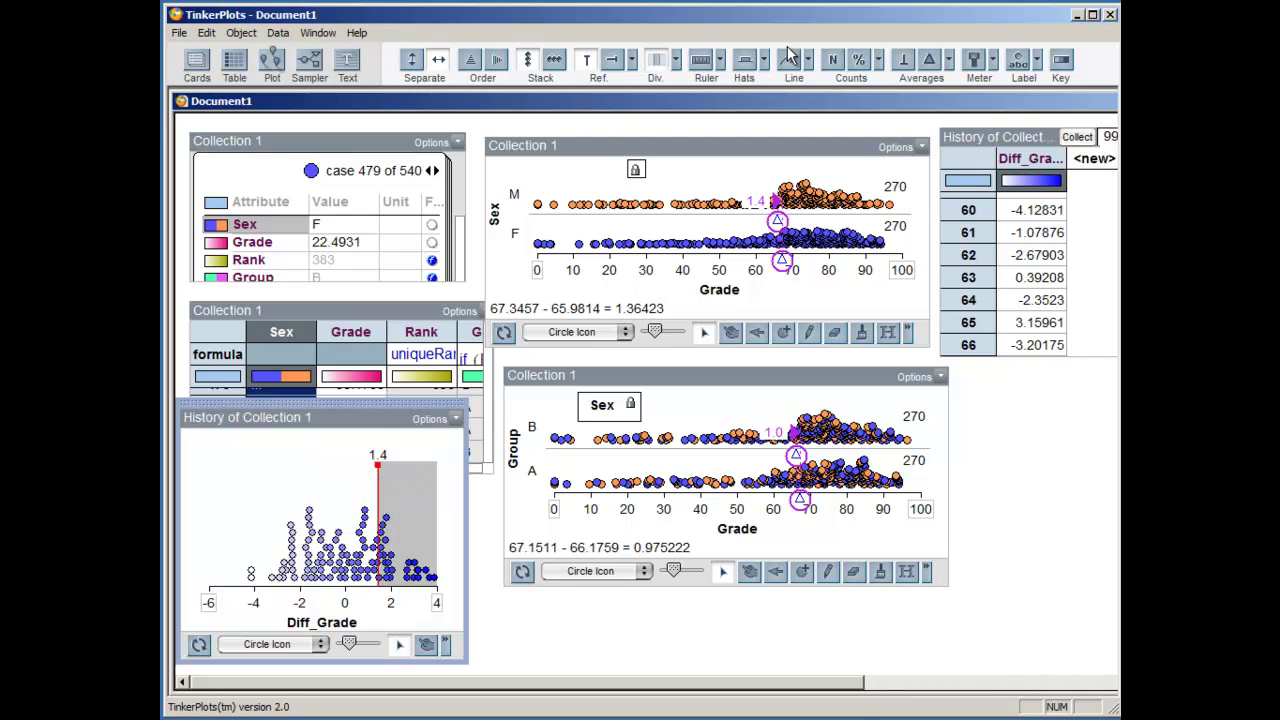
left_click(836, 68)
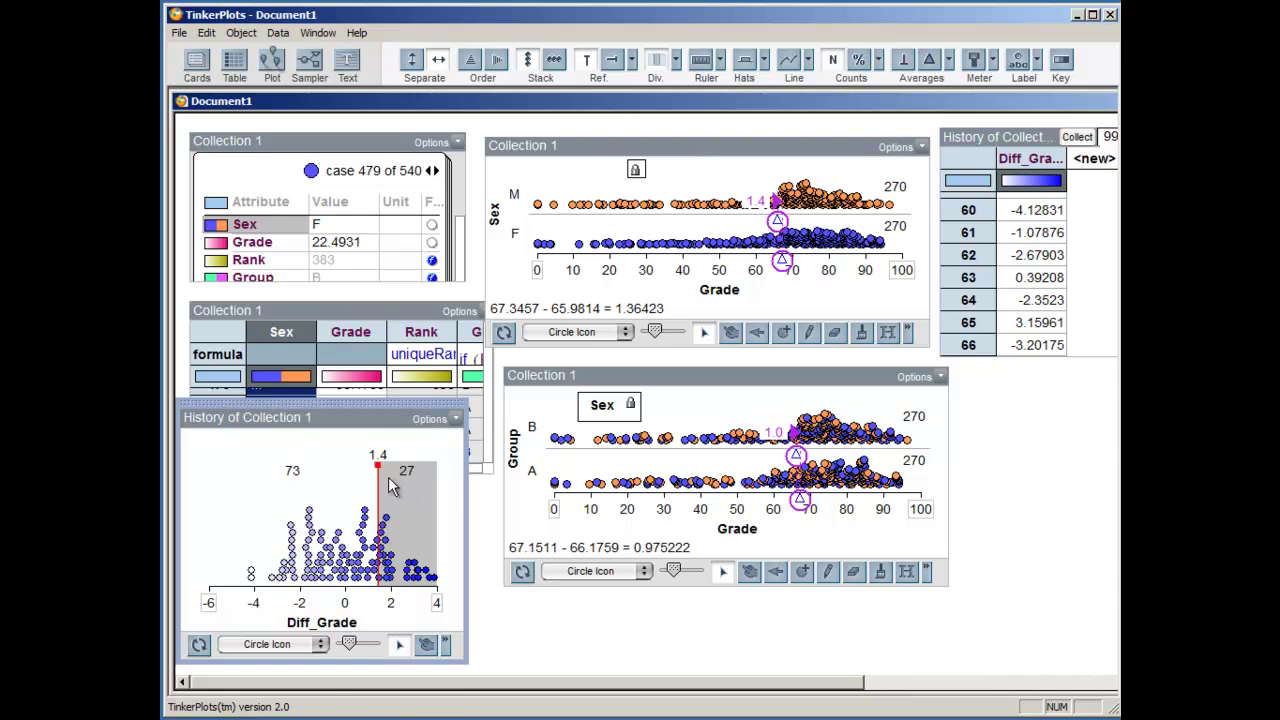
left_click_drag(377, 467, 380, 468)
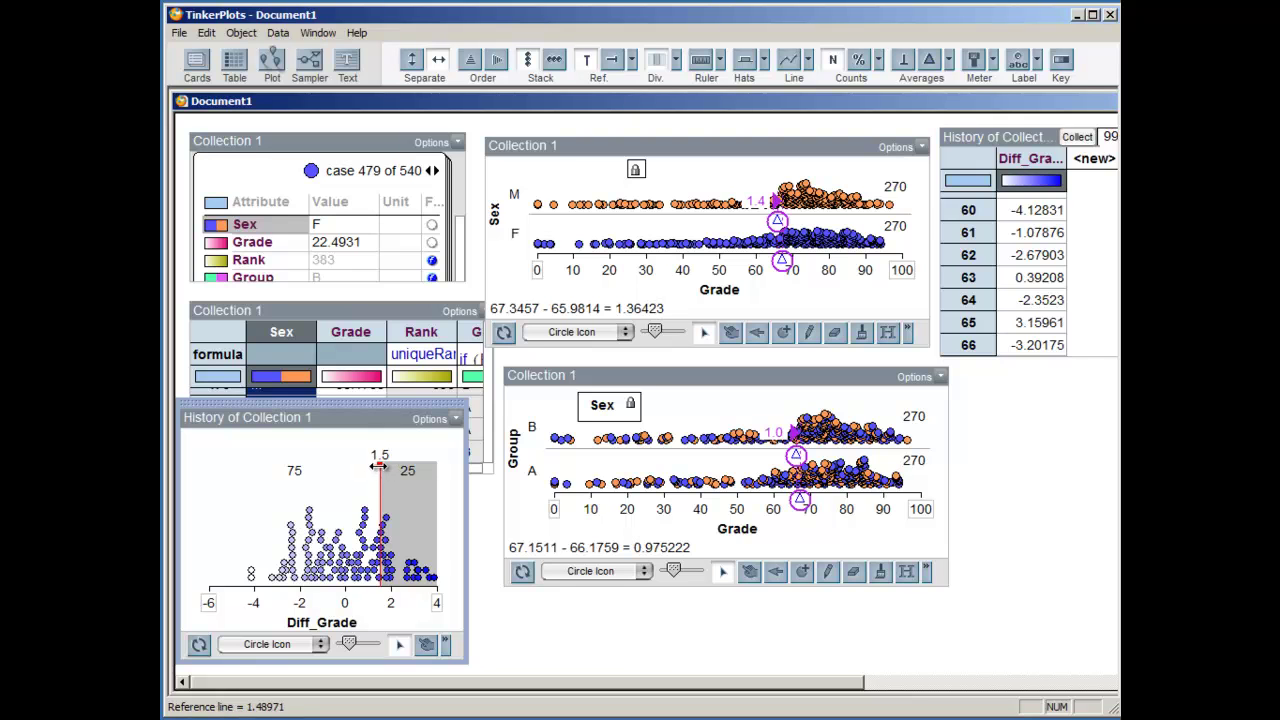
Try other reference line positions, settling at 1.5 with 86 below and 14 above.
left_click_drag(378, 466, 380, 467)
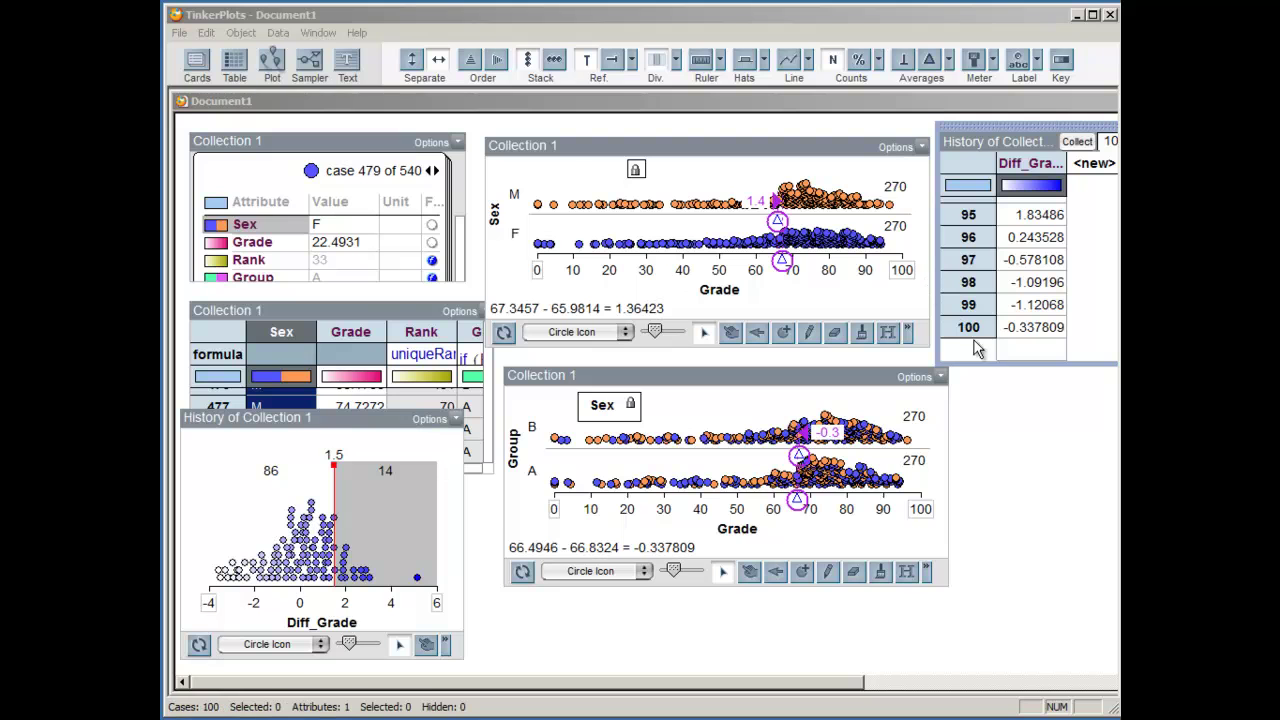
Check the History table's options without deleting, dock it right, and lower the reference line to 1.4.
left_click(1062, 141)
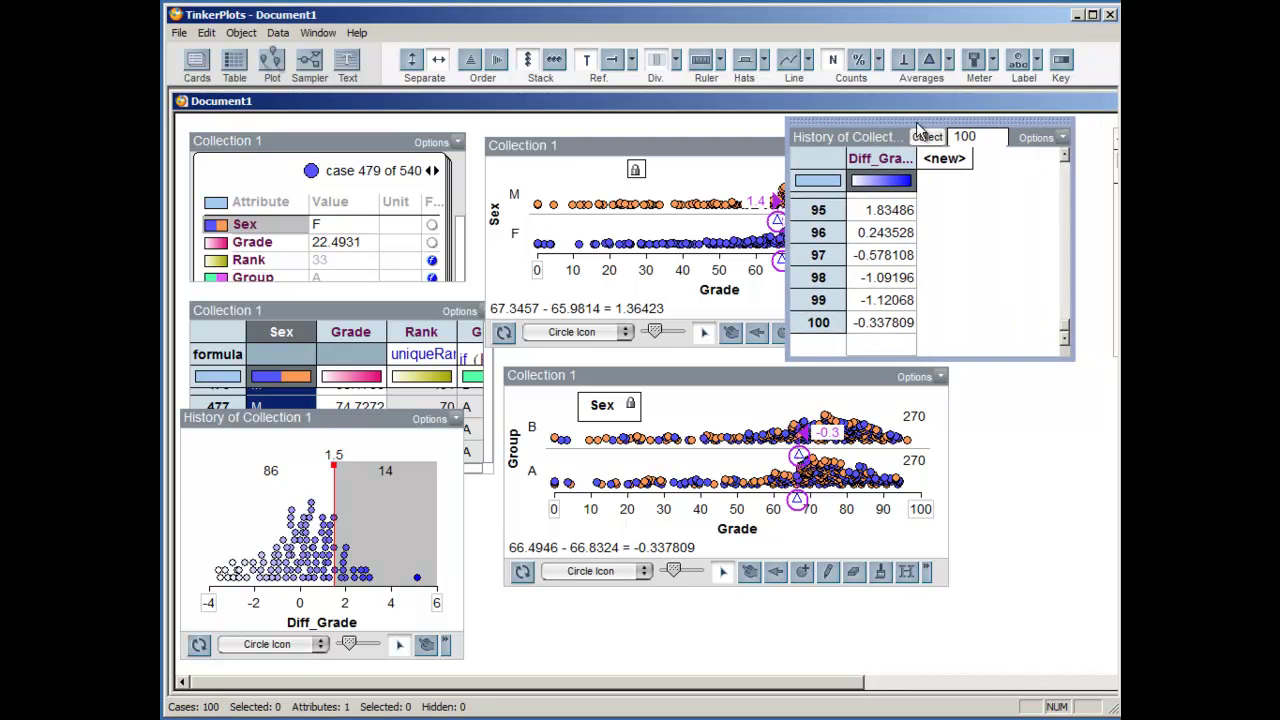
left_click(1062, 137)
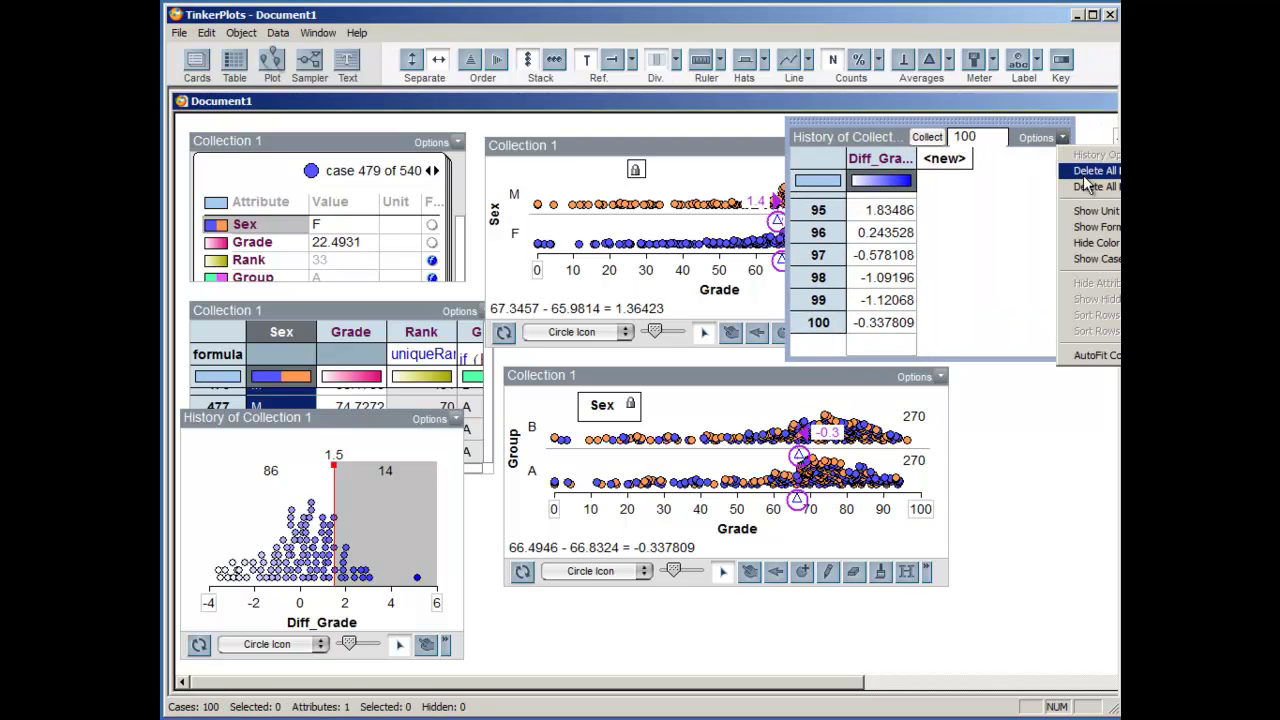
left_click(1022, 183)
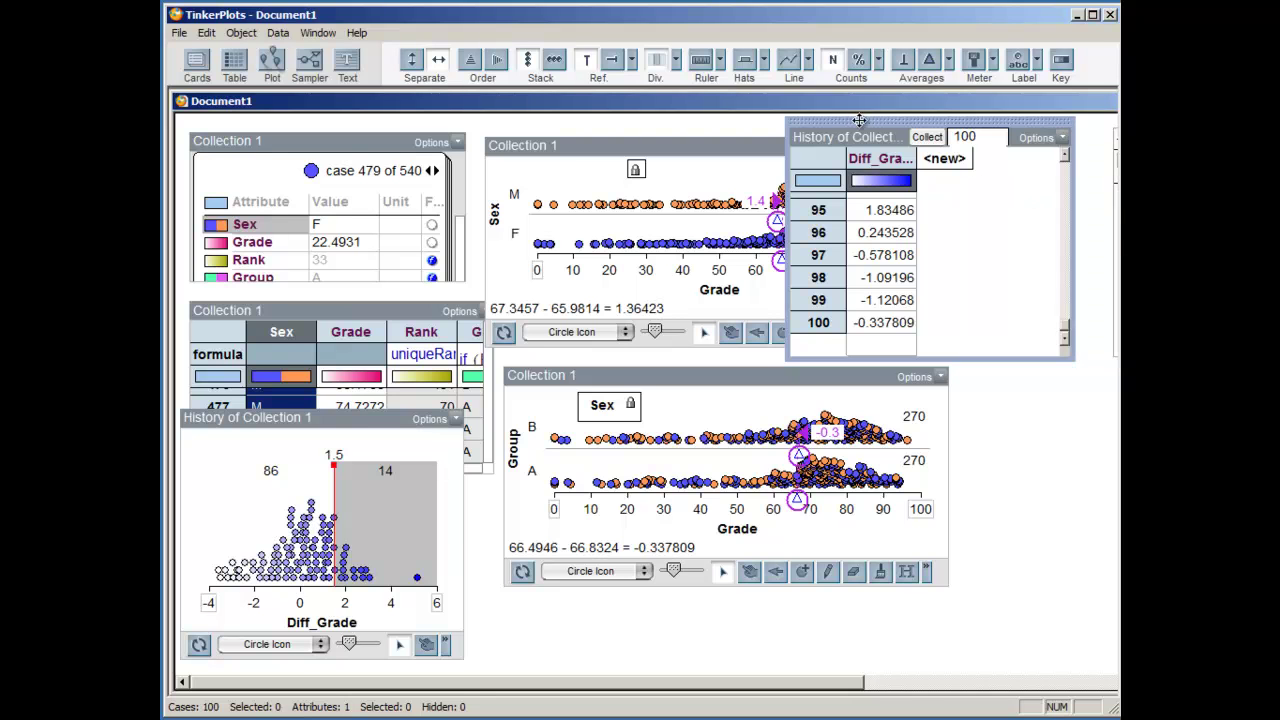
left_click_drag(829, 123, 984, 124)
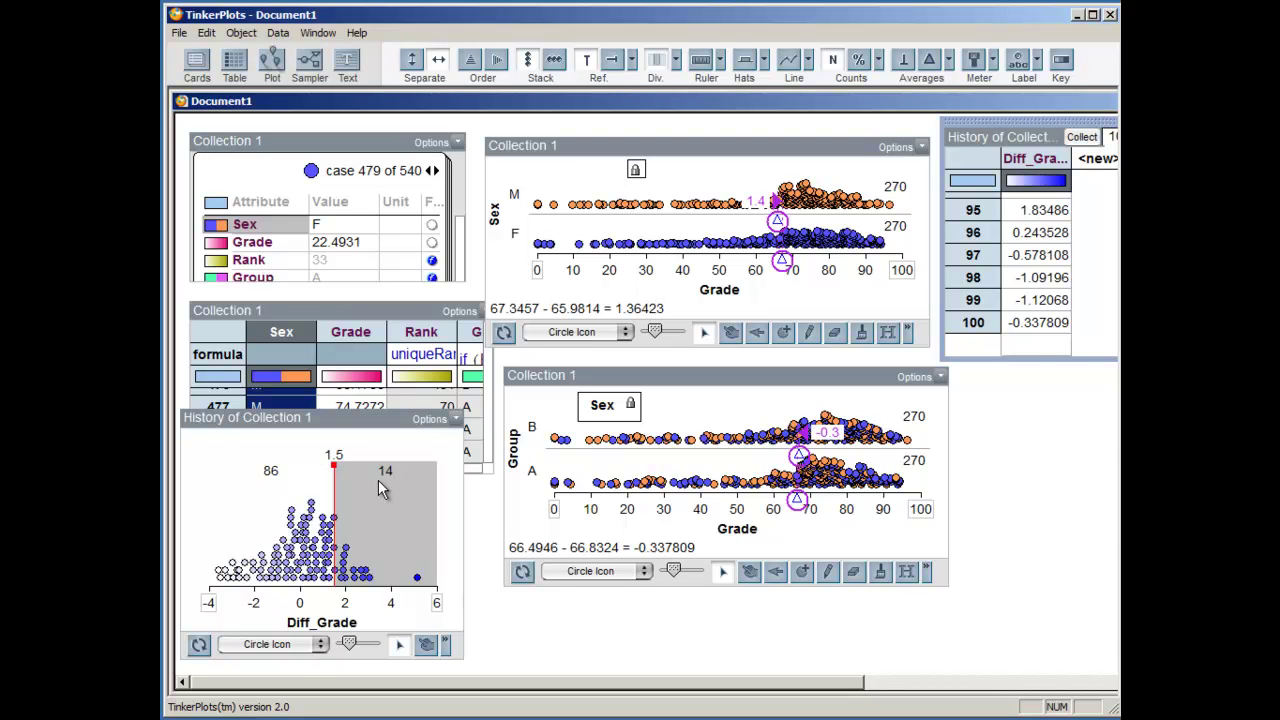
left_click(327, 469)
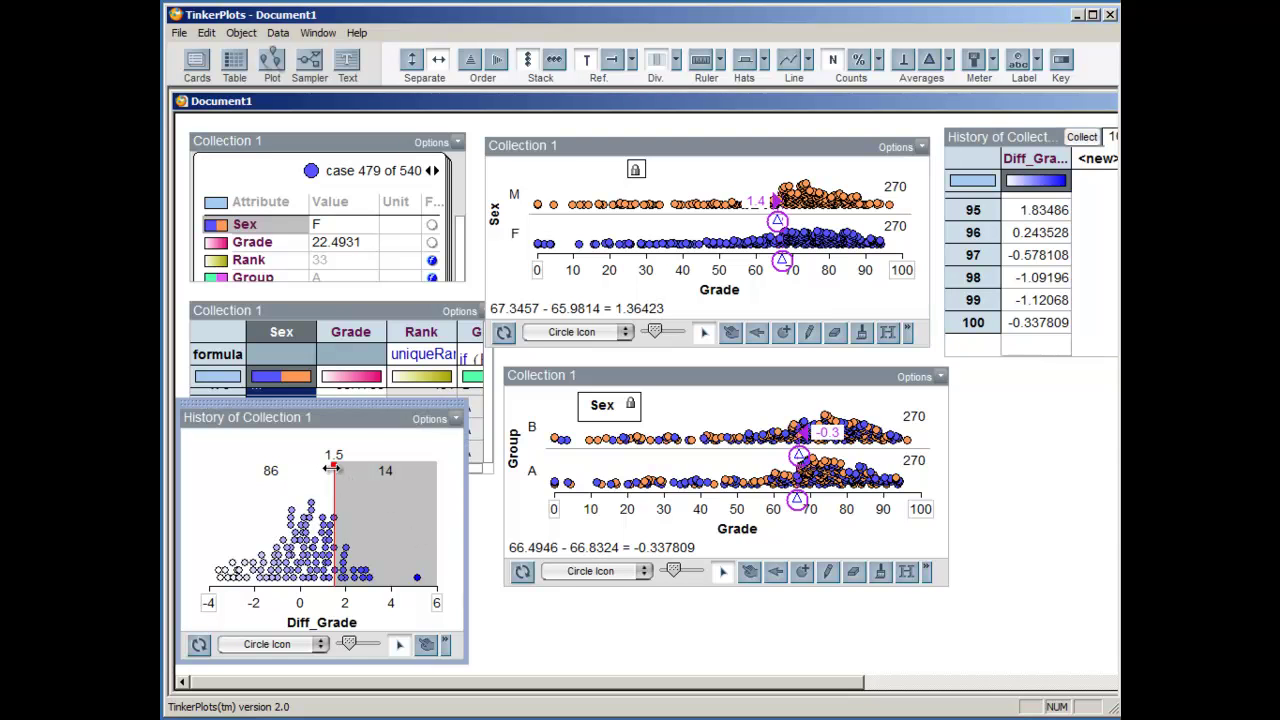
left_click_drag(327, 469, 333, 470)
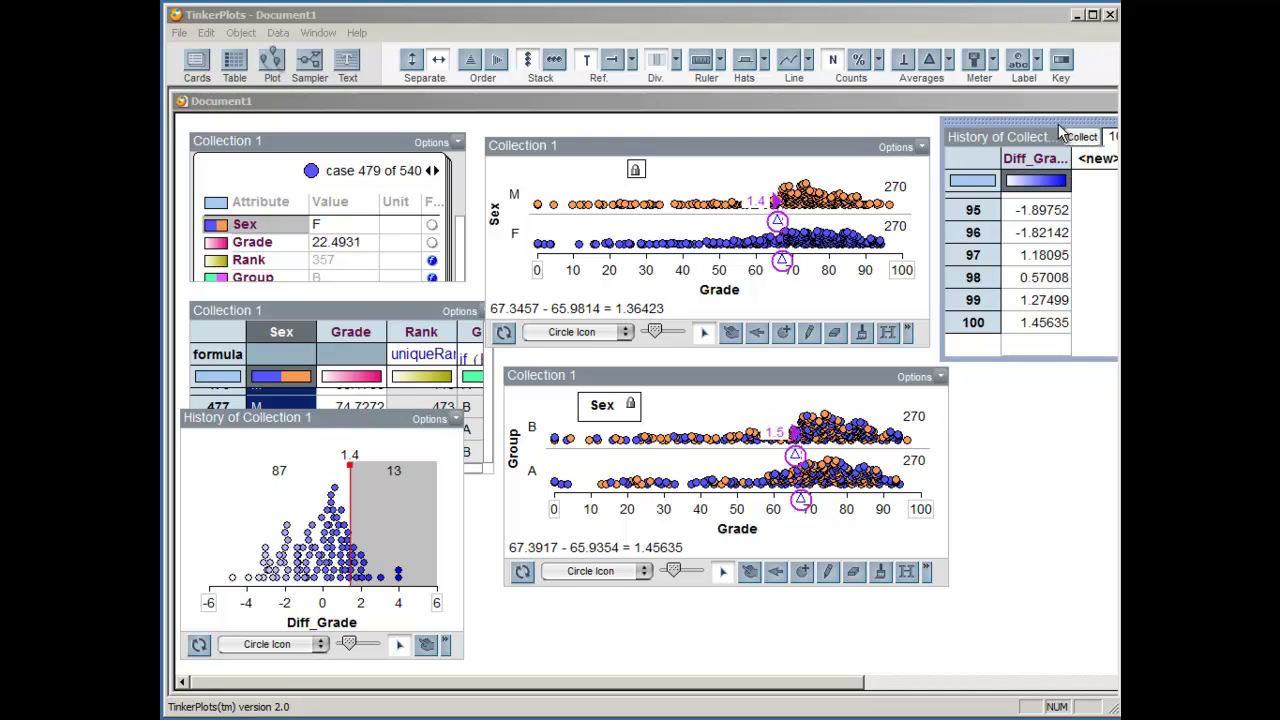
left_click(1088, 140)
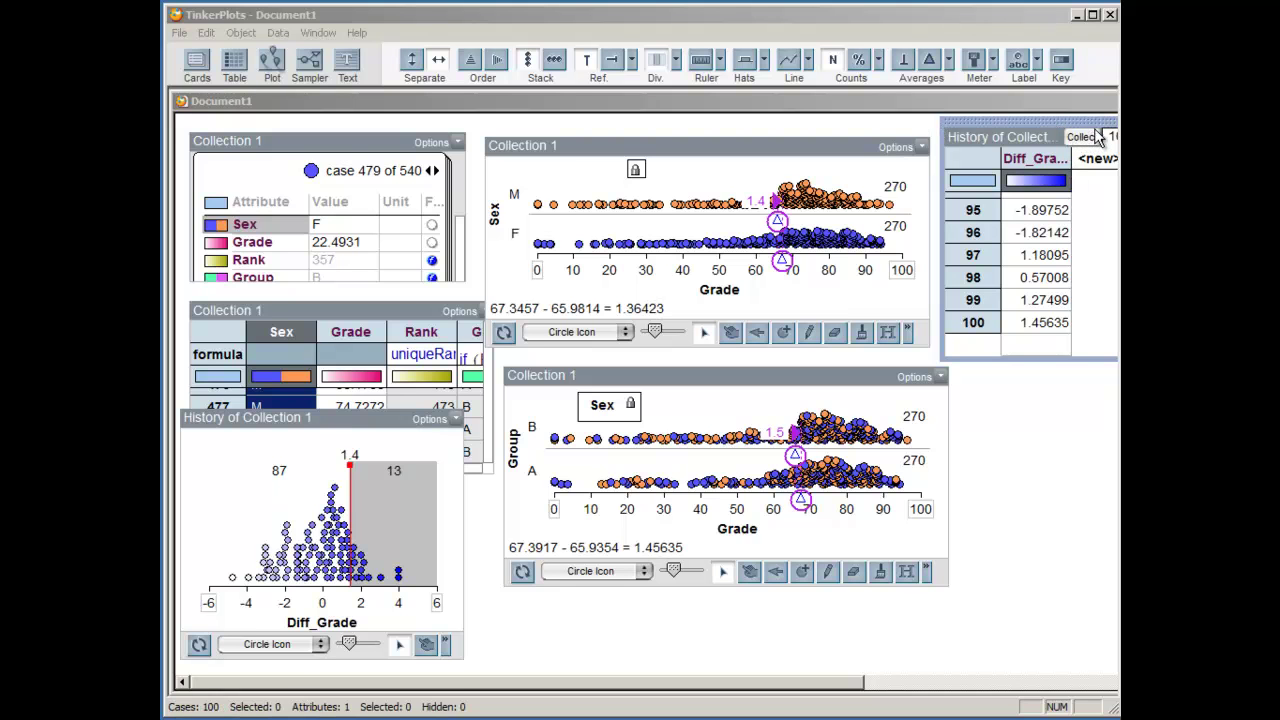